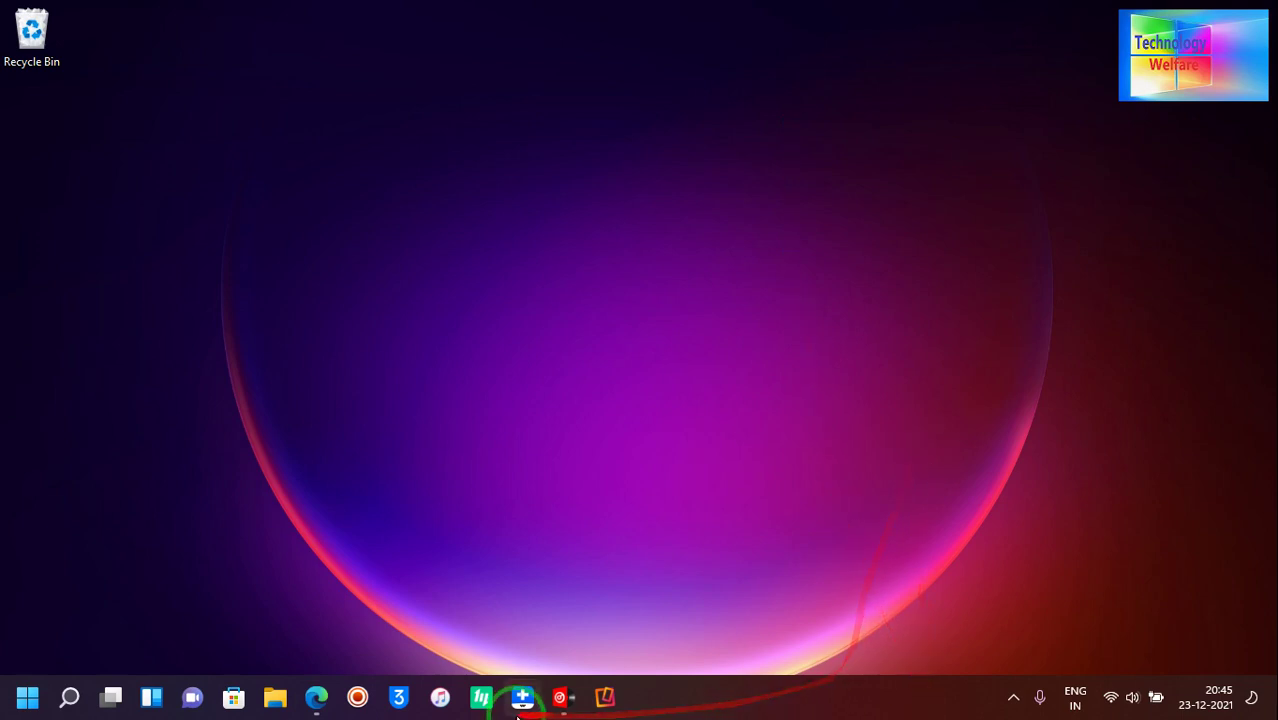
- Switch to VirtualDJ and expand Desktop > This PC > Mp3 2022 (F:) under Local Music in the folder tree
left_click(561, 696)
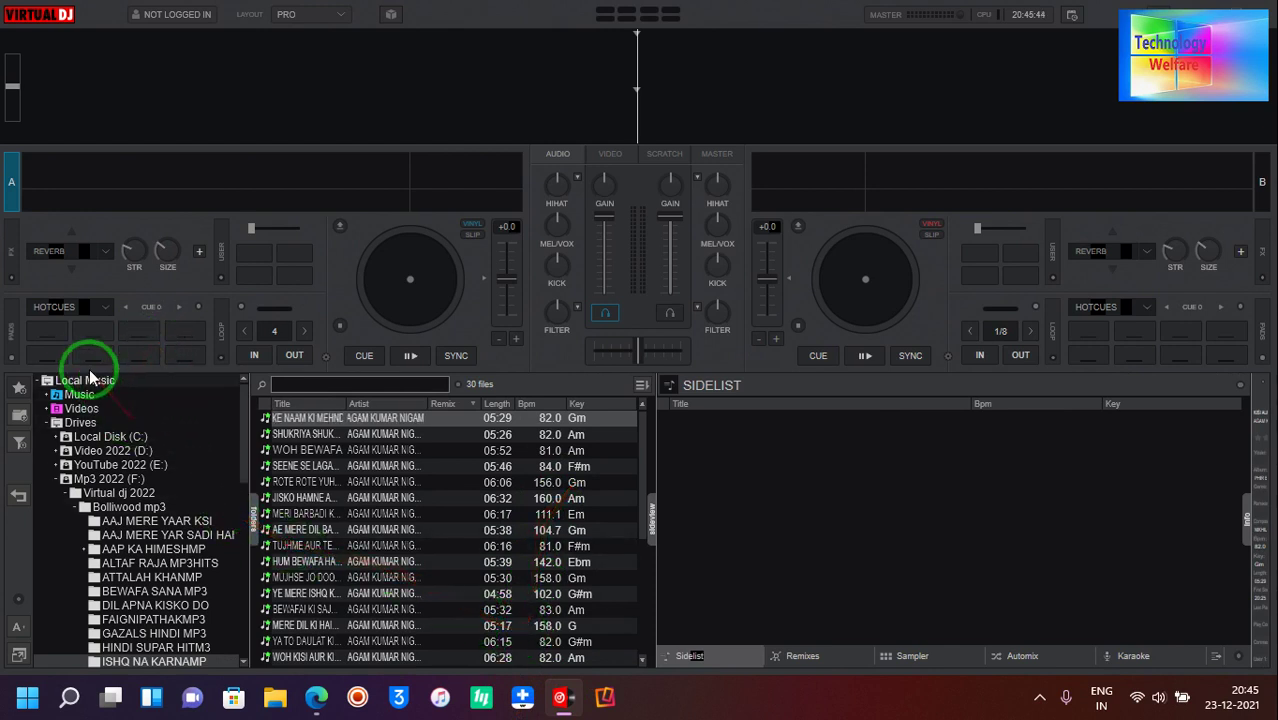
left_click(40, 380)
left_click(38, 382)
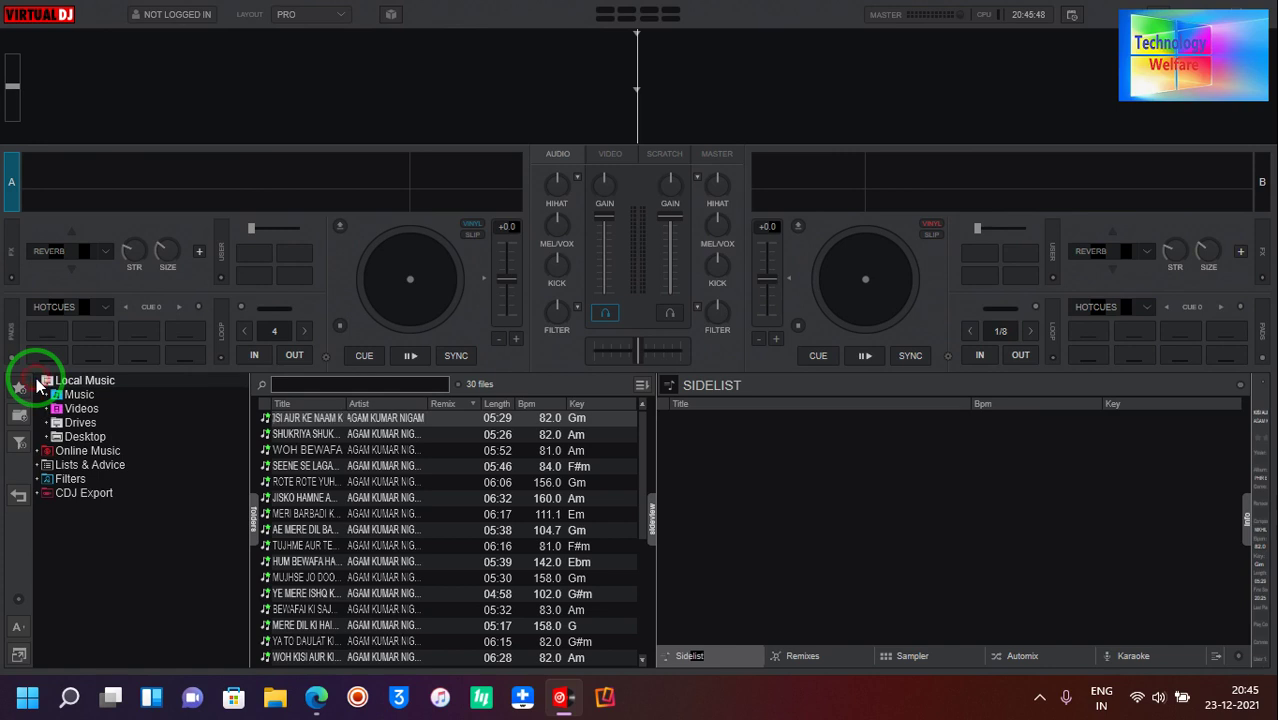
left_click(104, 440)
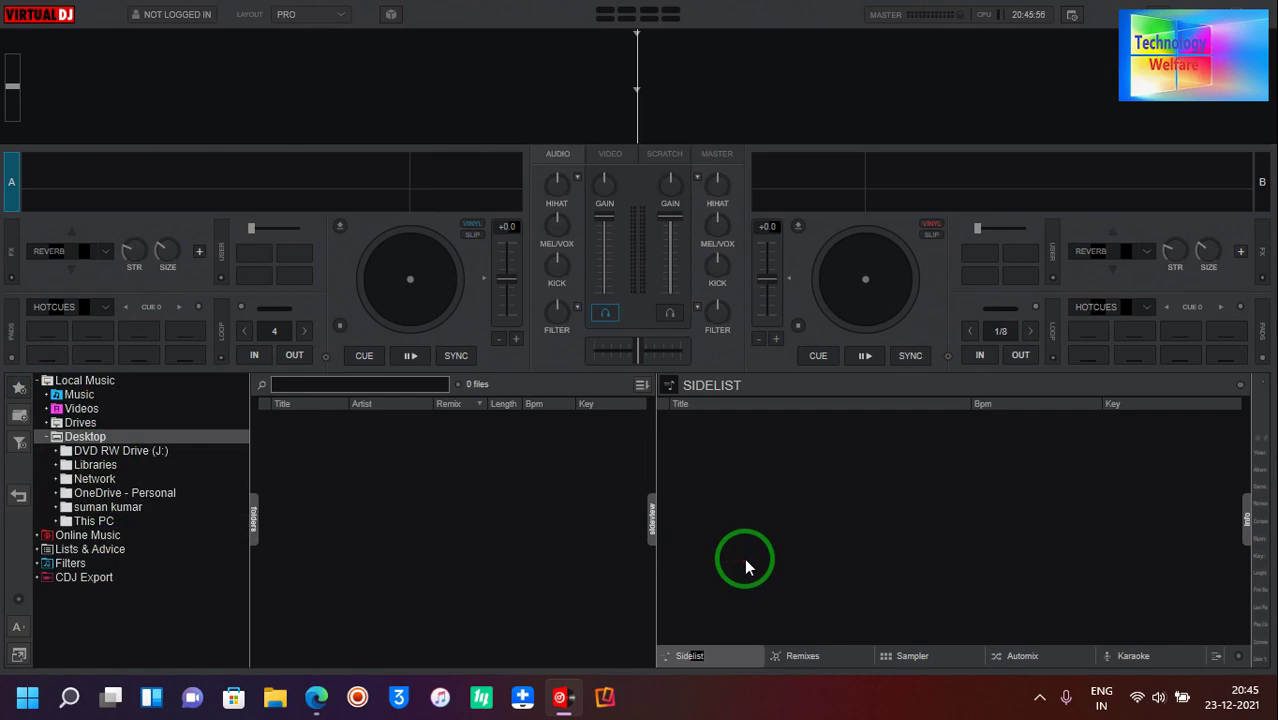
left_click(90, 521)
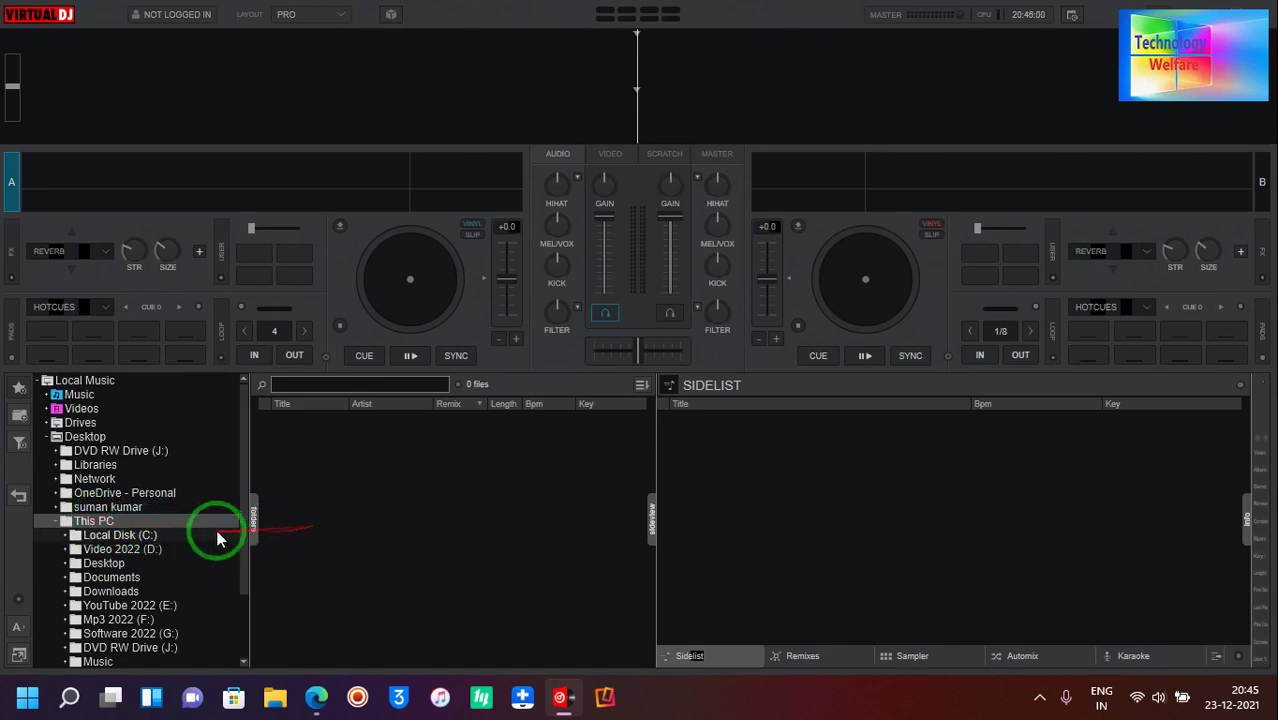
scroll(200, 531, "down", 1)
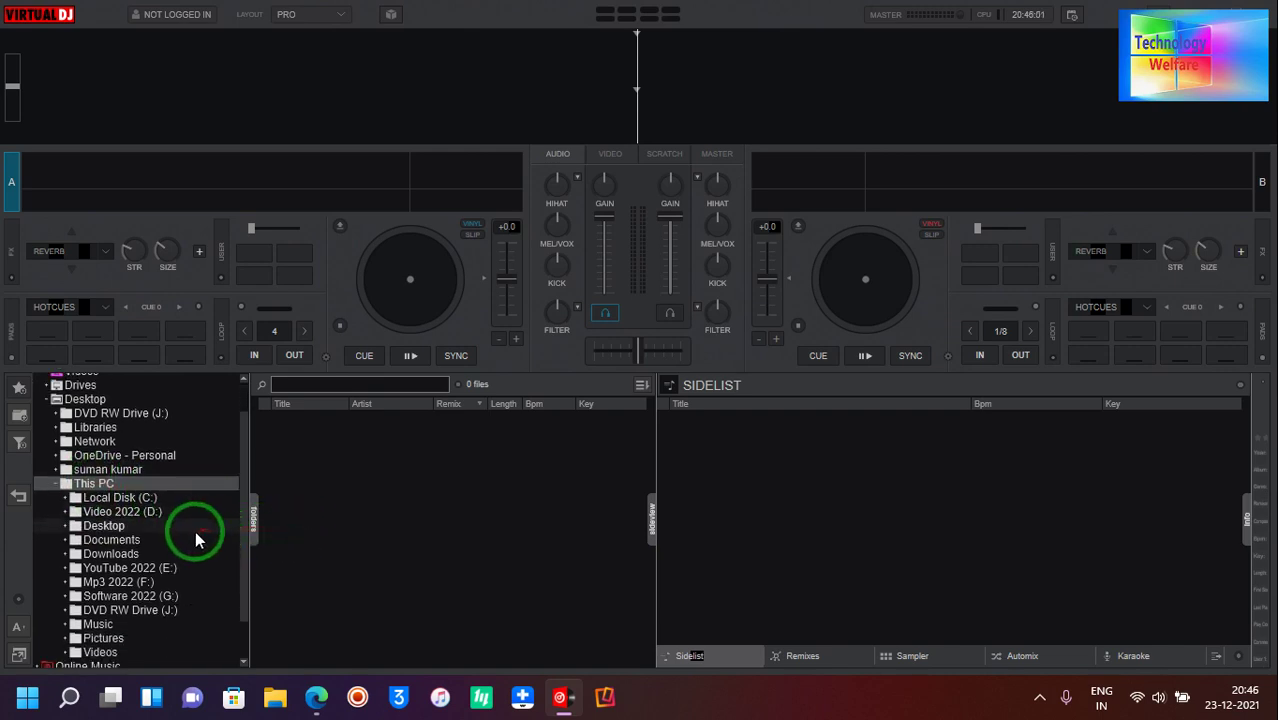
left_click(120, 583)
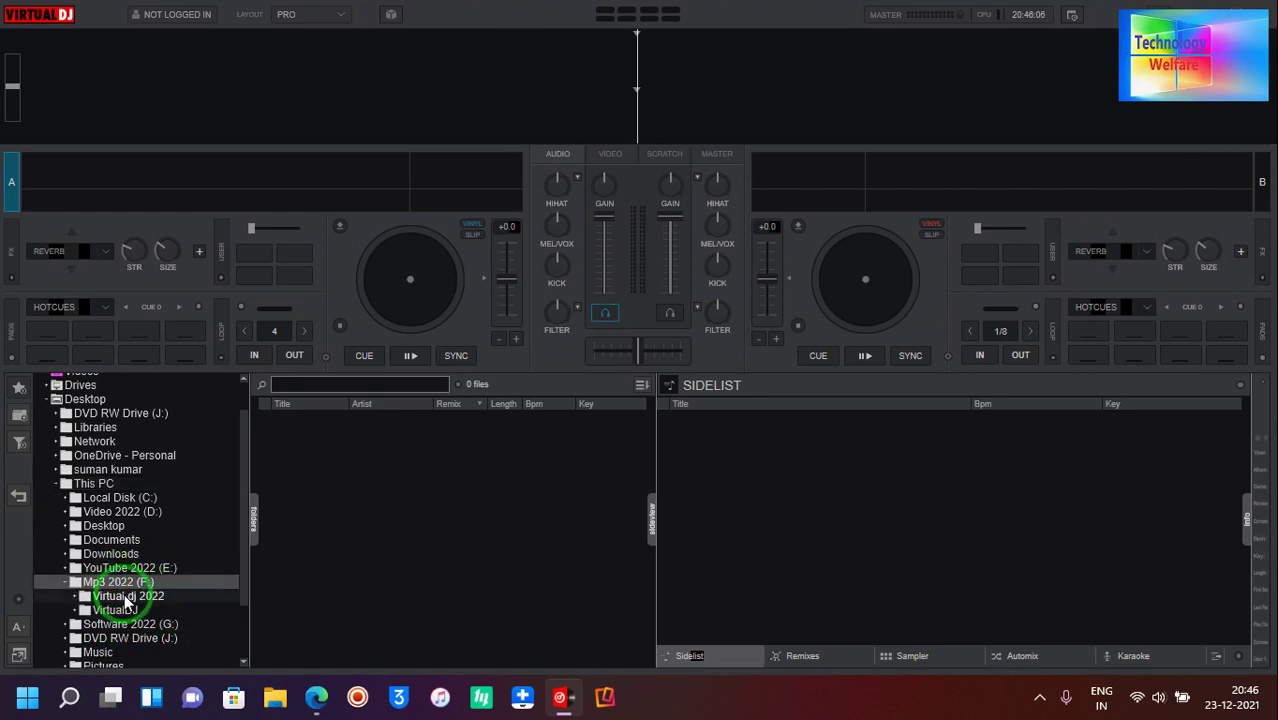
double_click(120, 583)
- Open the HINDI SUPAR HITM3 folder inside Virtual dj 2022 > Bolliwood mp3
left_click(128, 596)
double_click(128, 596)
scroll(237, 585, "down", 1)
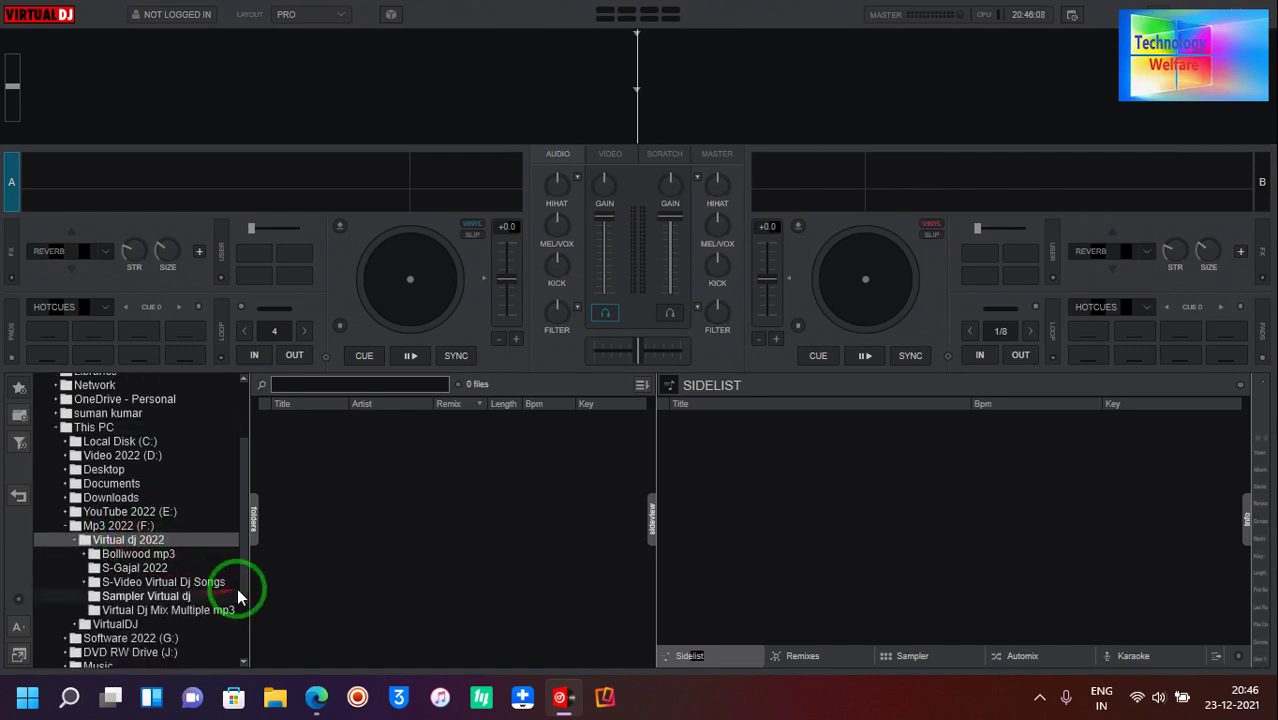
left_click(138, 554)
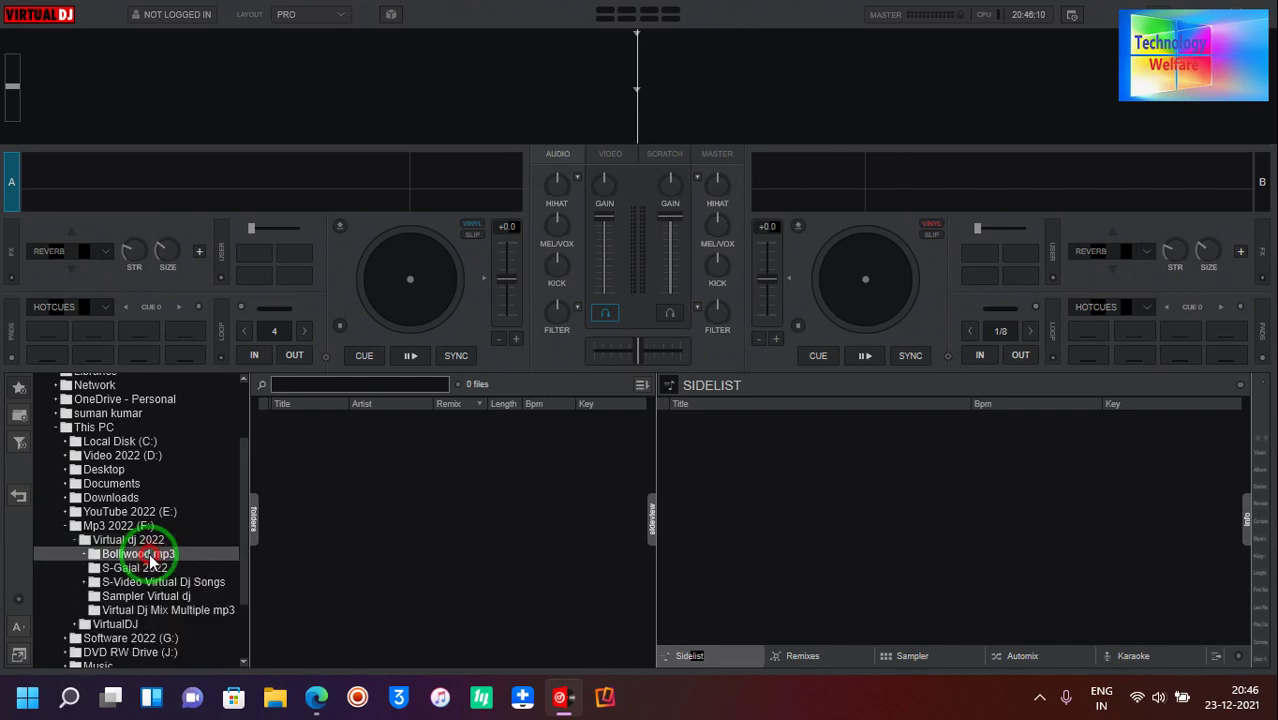
double_click(138, 554)
scroll(238, 561, "down", 2)
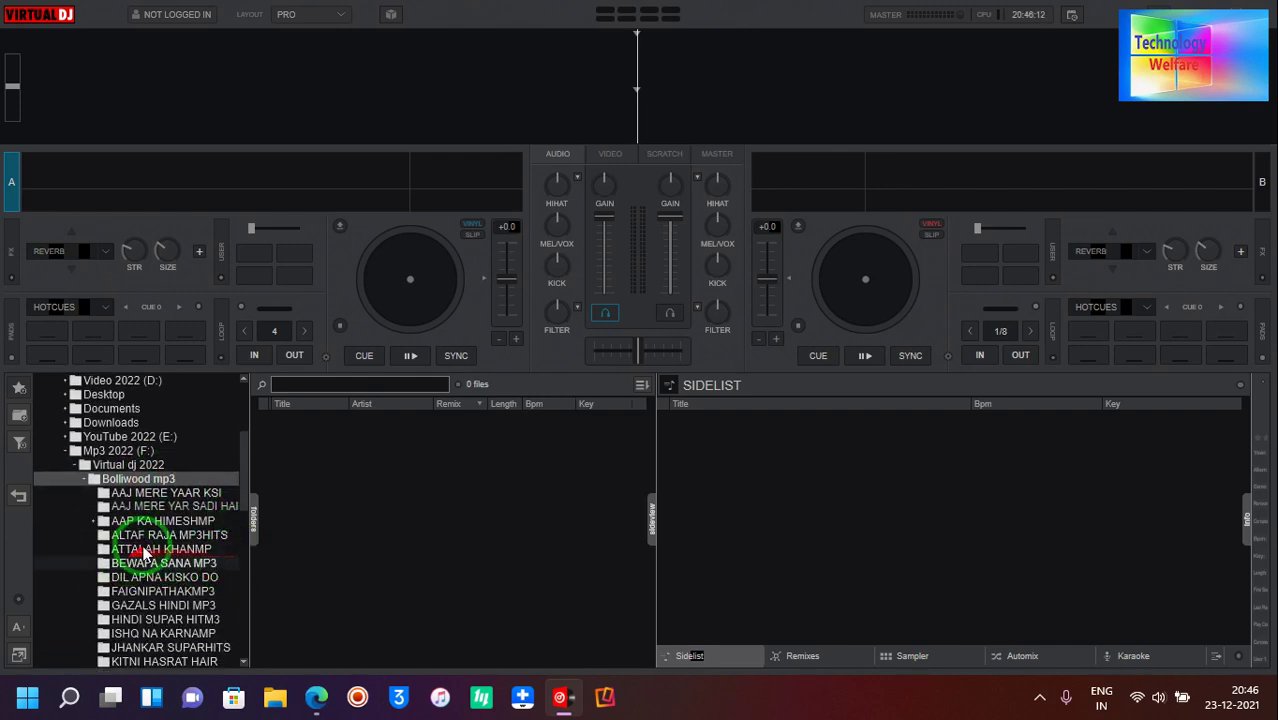
left_click(163, 620)
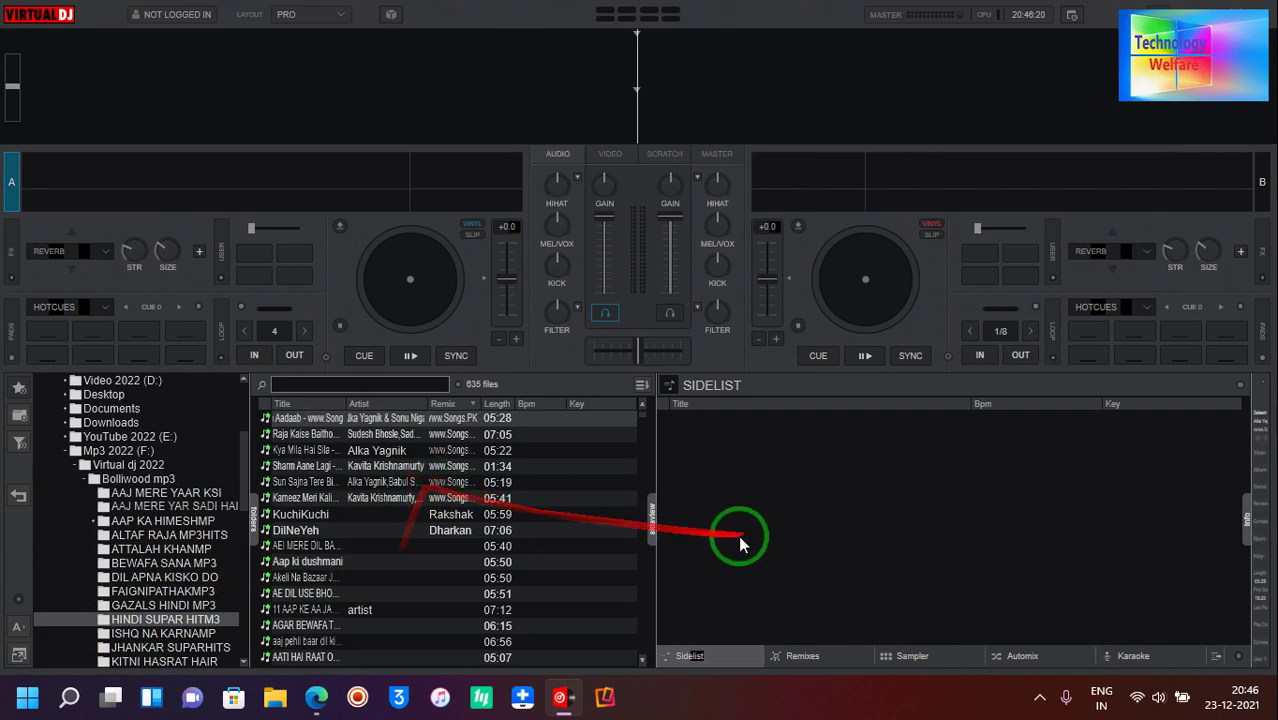
- Select all songs in the HINDI SUPAR HITM3 folder and add them to the sidelist
left_click(503, 505)
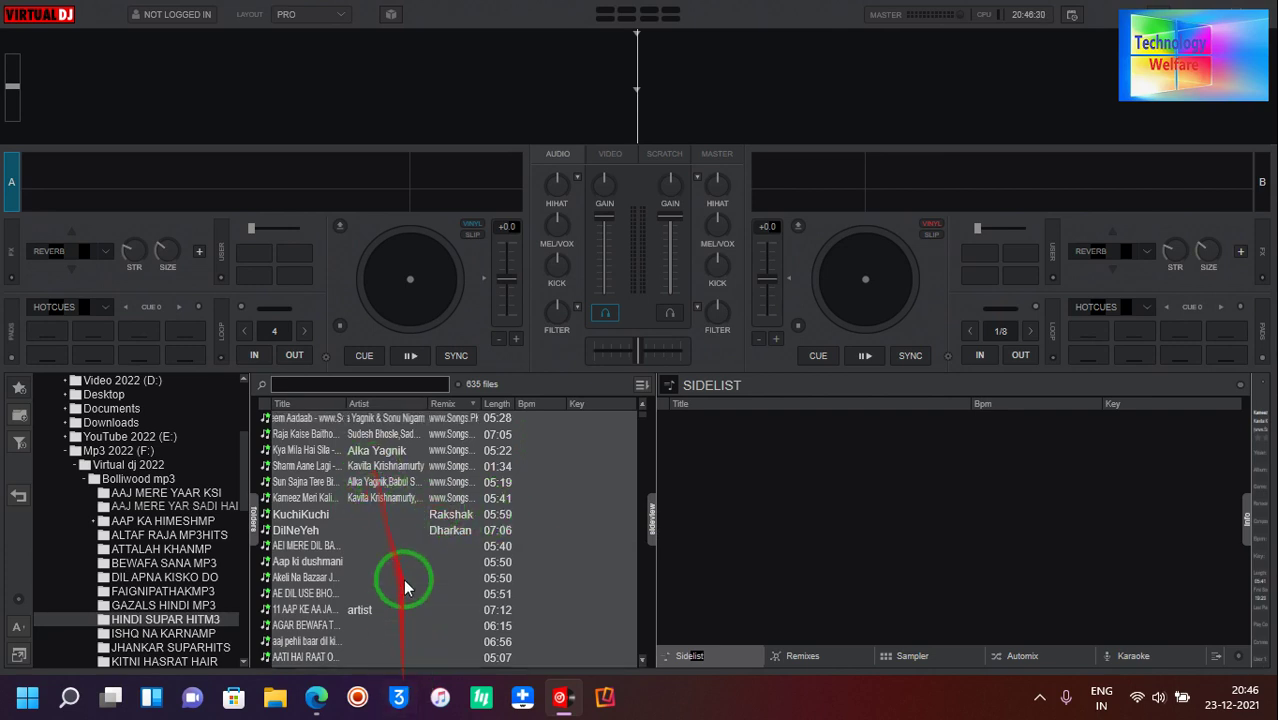
right_click(413, 511)
left_click_drag(325, 452, 833, 490)
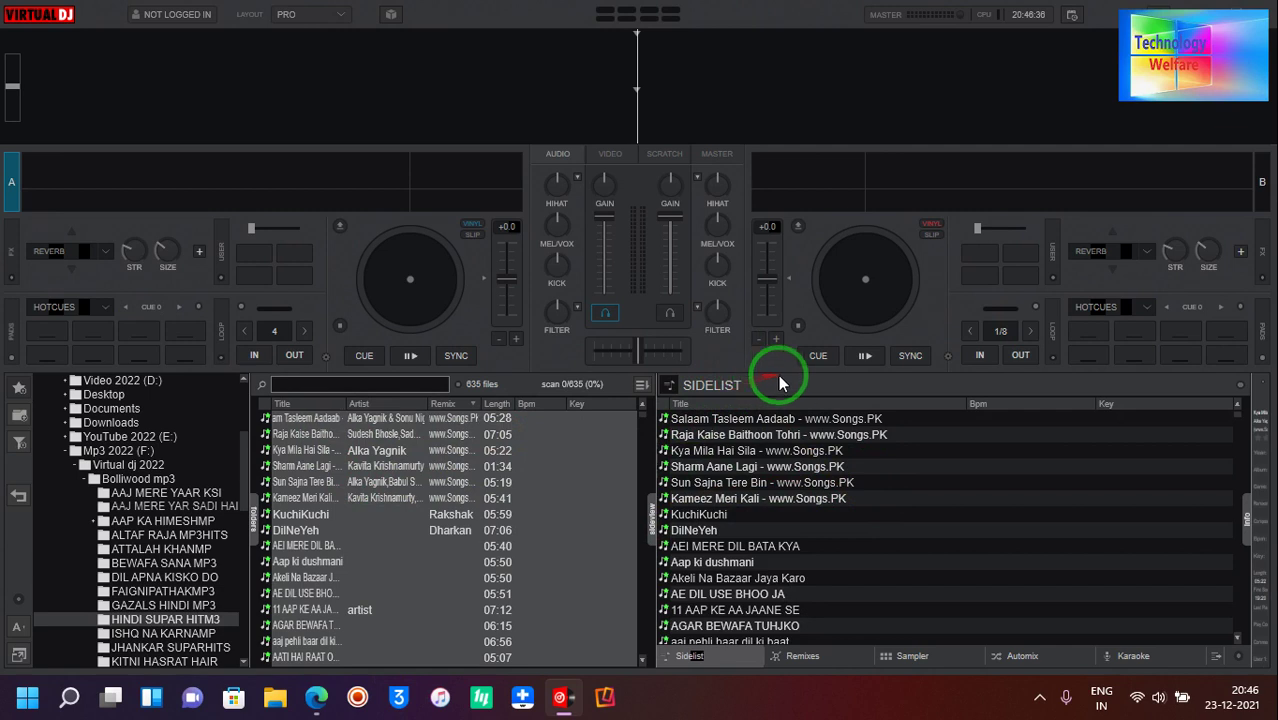
- Sort the sidelist songs by musical key
left_click(1222, 410)
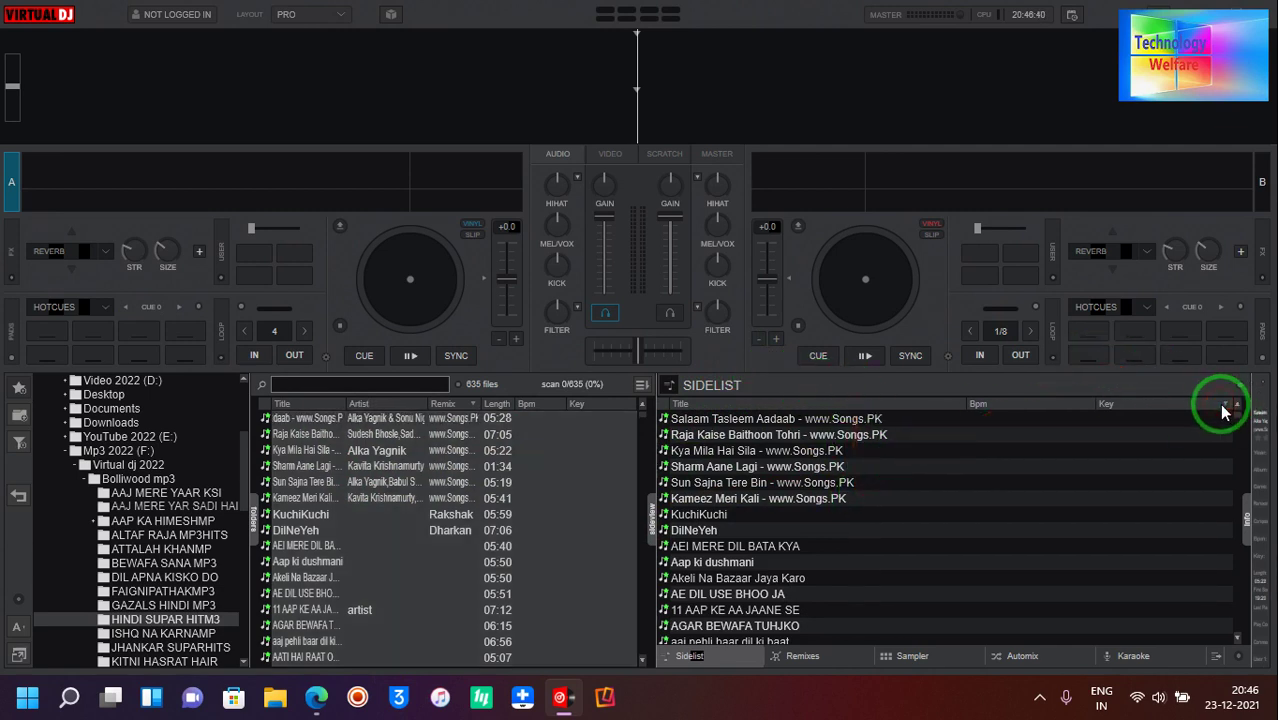
left_click(1202, 407)
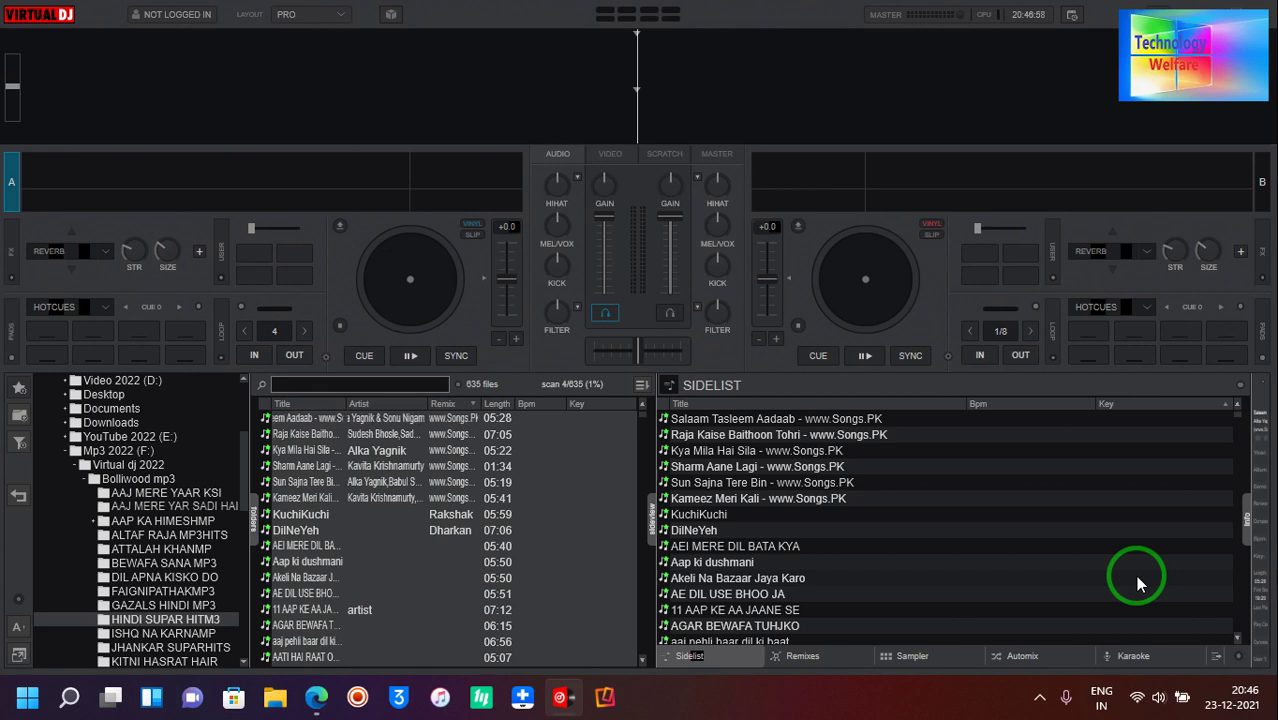
left_click(1170, 408)
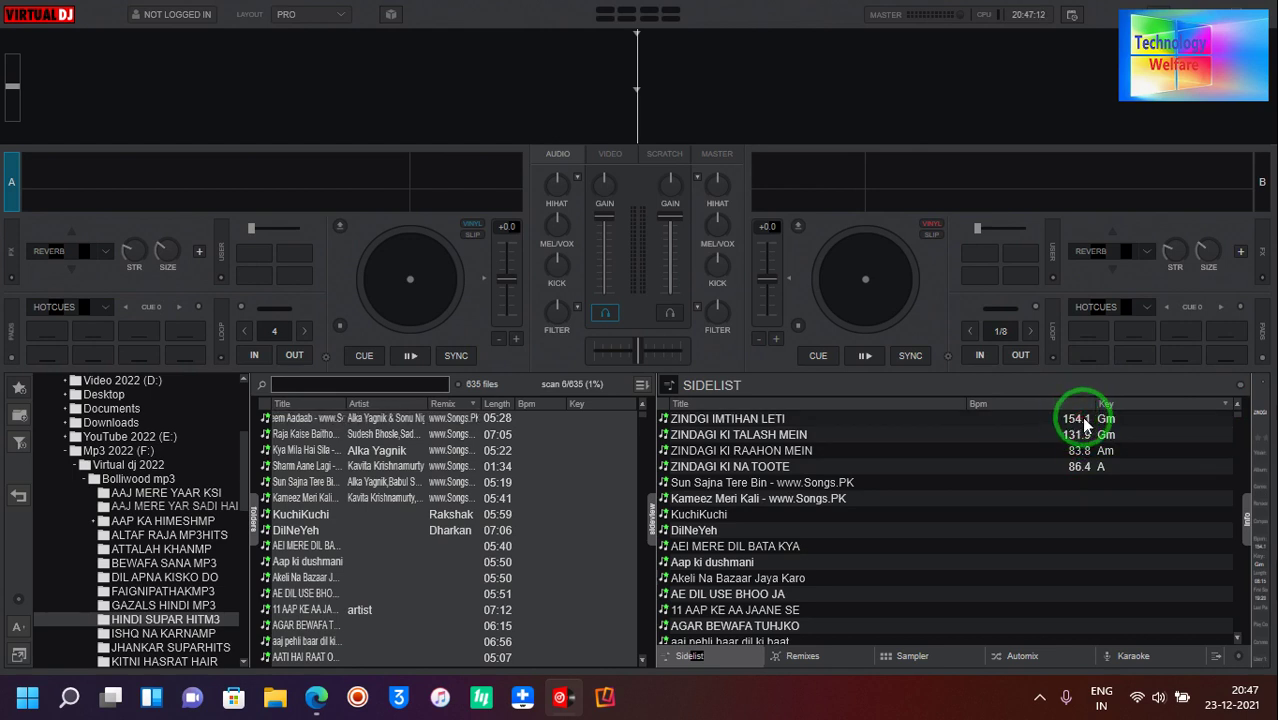
- Show the Length column in the sidelist and sort the songs by Key again
right_click(1192, 400)
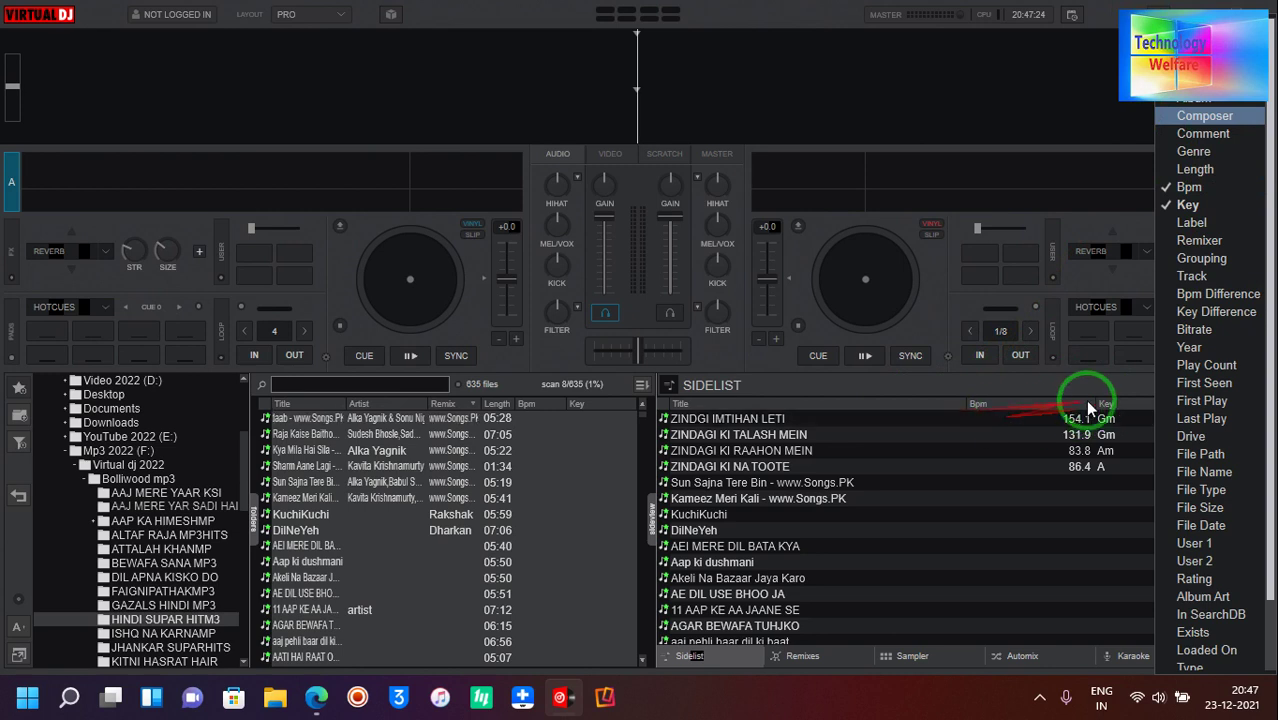
left_click(1197, 175)
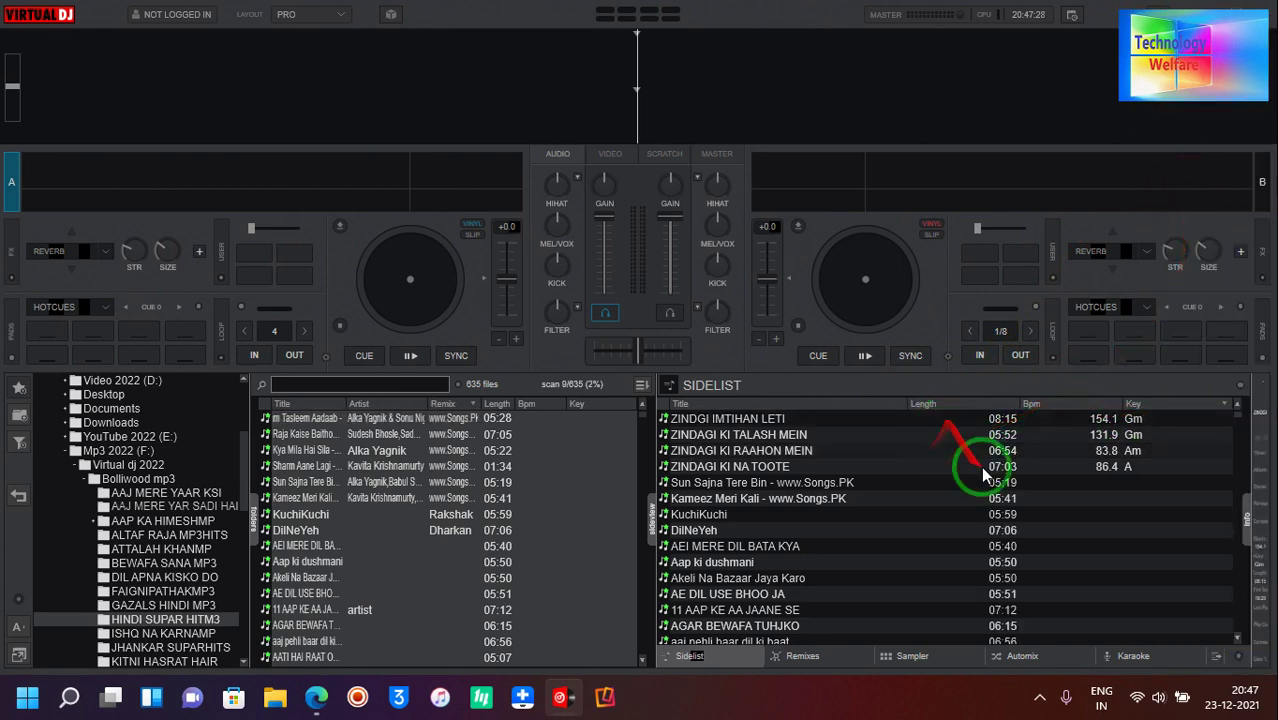
mouse_move(1001, 497)
left_mouse_down()
mouse_move(979, 451)
mouse_move(986, 532)
mouse_move(1153, 374)
mouse_move(1104, 571)
mouse_move(1063, 418)
left_mouse_up()
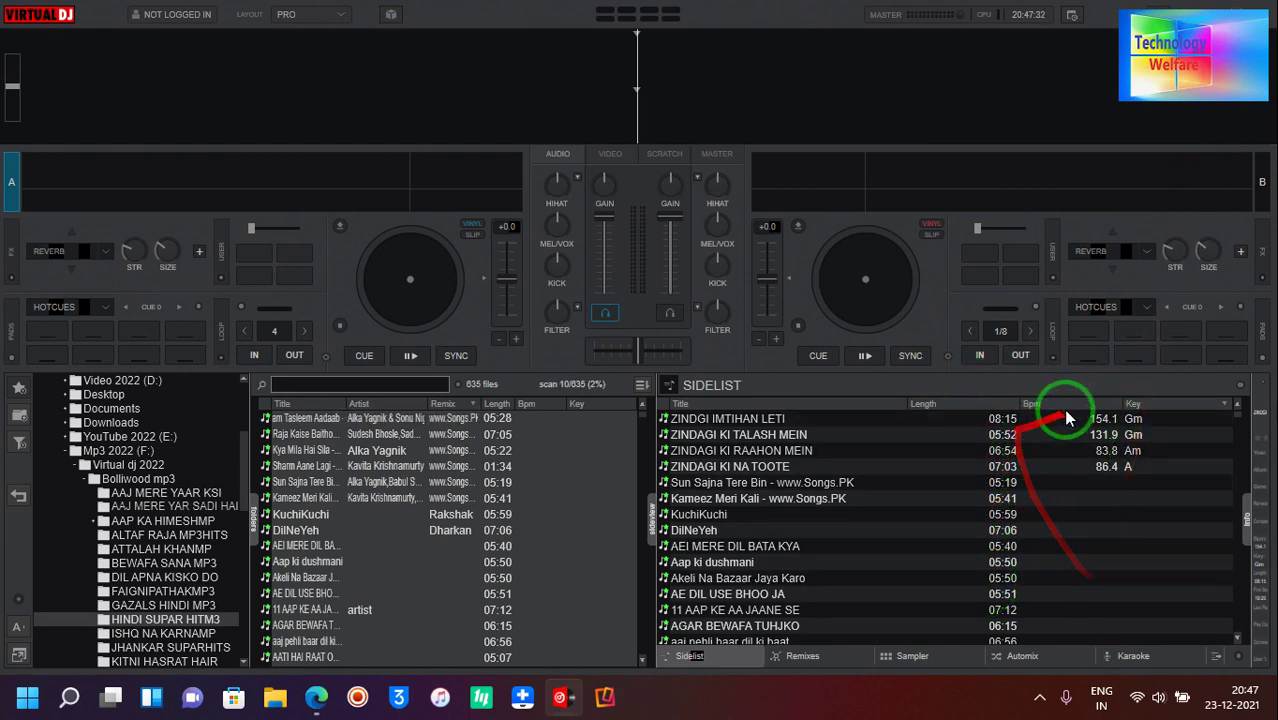
mouse_move(1161, 442)
left_mouse_down()
mouse_move(1150, 420)
mouse_move(1140, 470)
mouse_move(1145, 394)
mouse_move(1141, 418)
mouse_move(1132, 410)
mouse_move(1150, 418)
mouse_move(1148, 460)
mouse_move(1141, 424)
mouse_move(1087, 410)
mouse_move(1106, 458)
mouse_move(1000, 410)
mouse_move(1020, 485)
mouse_move(1134, 421)
mouse_move(1144, 459)
mouse_move(1135, 446)
mouse_move(1167, 403)
mouse_move(1183, 424)
mouse_move(1107, 471)
mouse_move(1078, 522)
mouse_move(576, 565)
mouse_move(1272, 580)
mouse_move(659, 633)
mouse_move(1170, 491)
mouse_move(1144, 531)
mouse_move(1152, 616)
mouse_move(1178, 636)
mouse_move(1138, 572)
mouse_move(1162, 455)
mouse_move(1155, 414)
mouse_move(1152, 516)
left_mouse_up()
left_click(1175, 402)
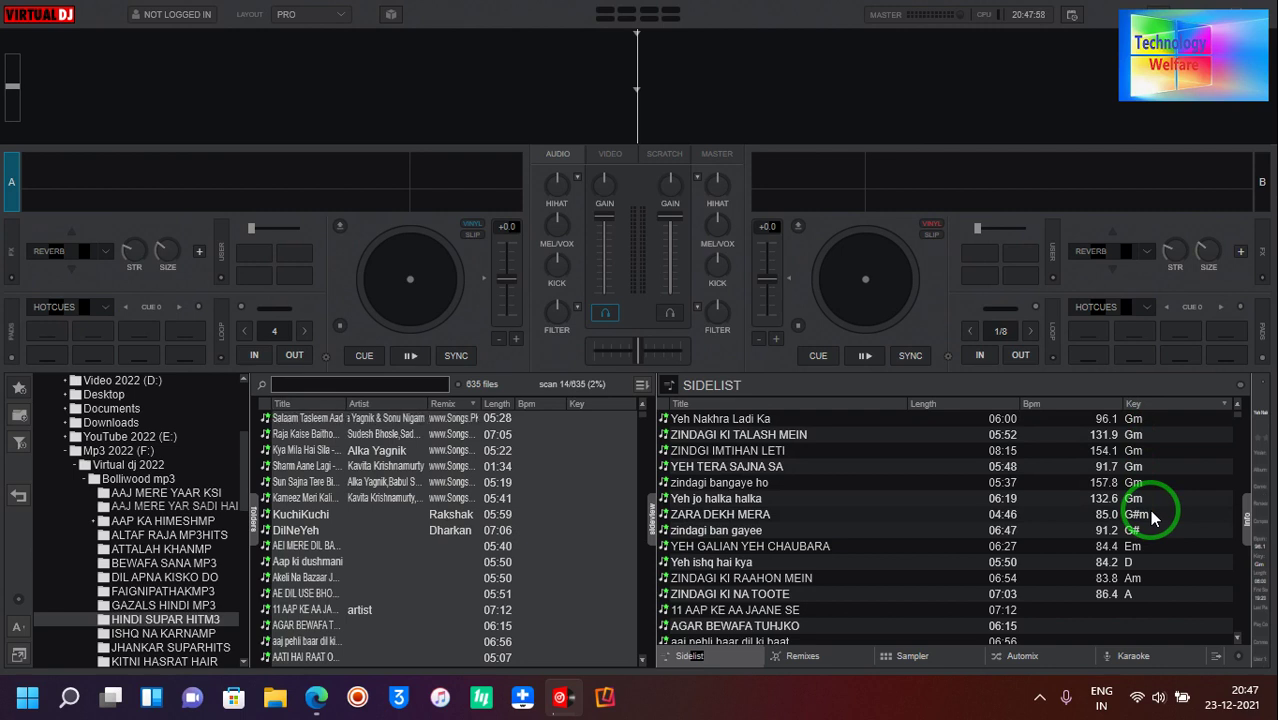
- Load the Gm song ZINDGI IMTIHAN LETI from the sidelist onto deck A
mouse_move(1152, 516)
left_mouse_down()
mouse_move(1055, 500)
mouse_move(1108, 466)
left_mouse_up()
double_click(1106, 451)
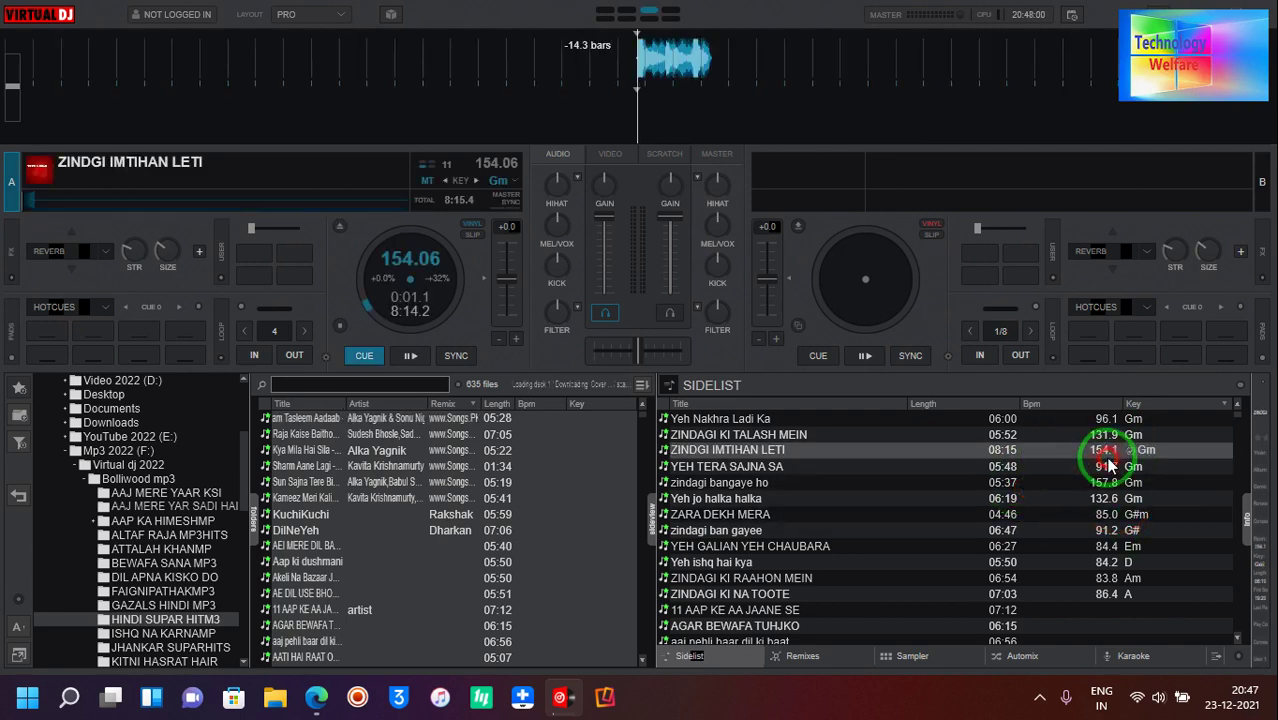
mouse_move(114, 203)
left_mouse_down()
mouse_move(1068, 481)
mouse_move(1119, 449)
left_mouse_up()
- Load the Gm song ZINDAGI KI TALASH MEIN onto deck B, and replace it with the Gm song YEH TERA SAJNA SA
double_click(1116, 432)
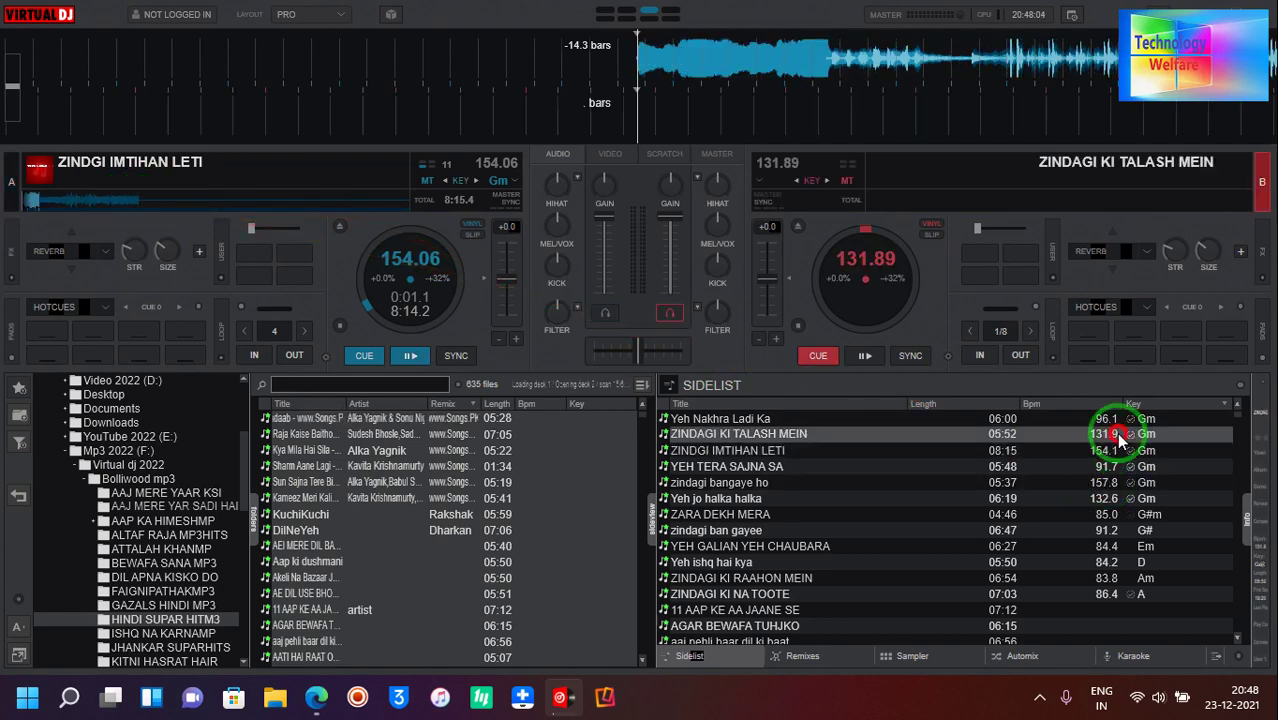
left_click_drag(370, 305, 200, 222)
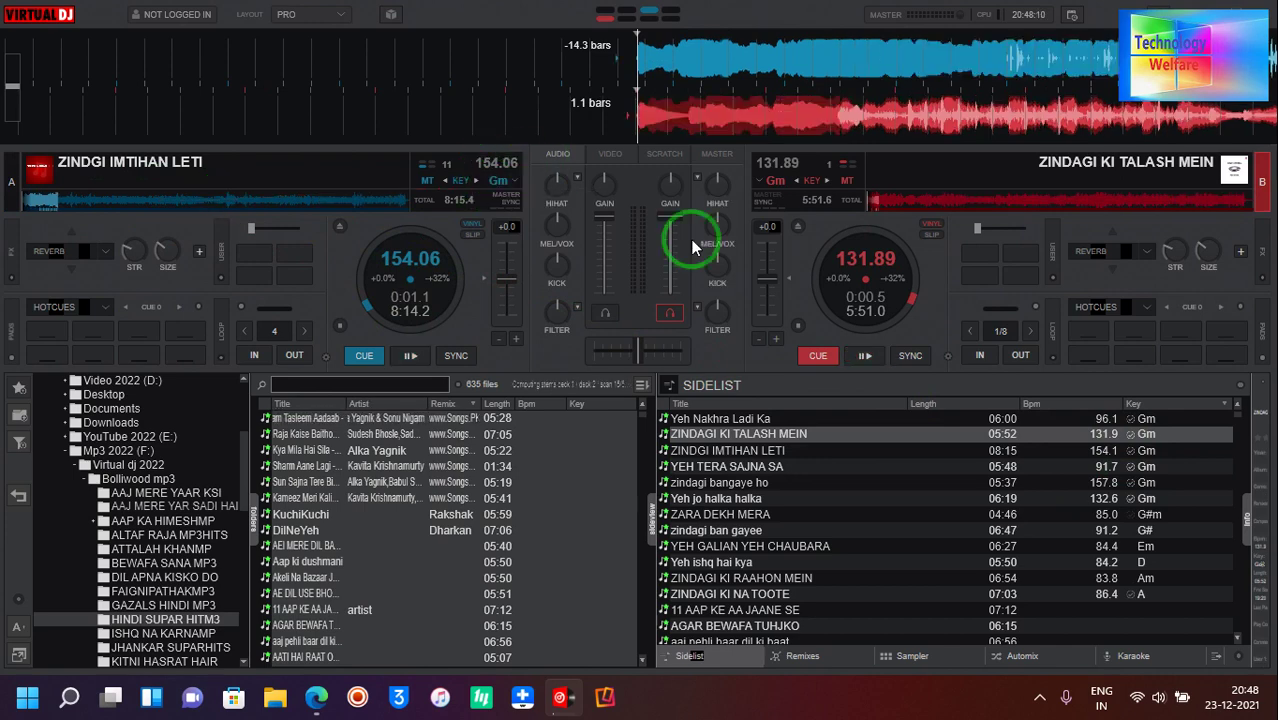
left_click_drag(700, 243, 975, 437)
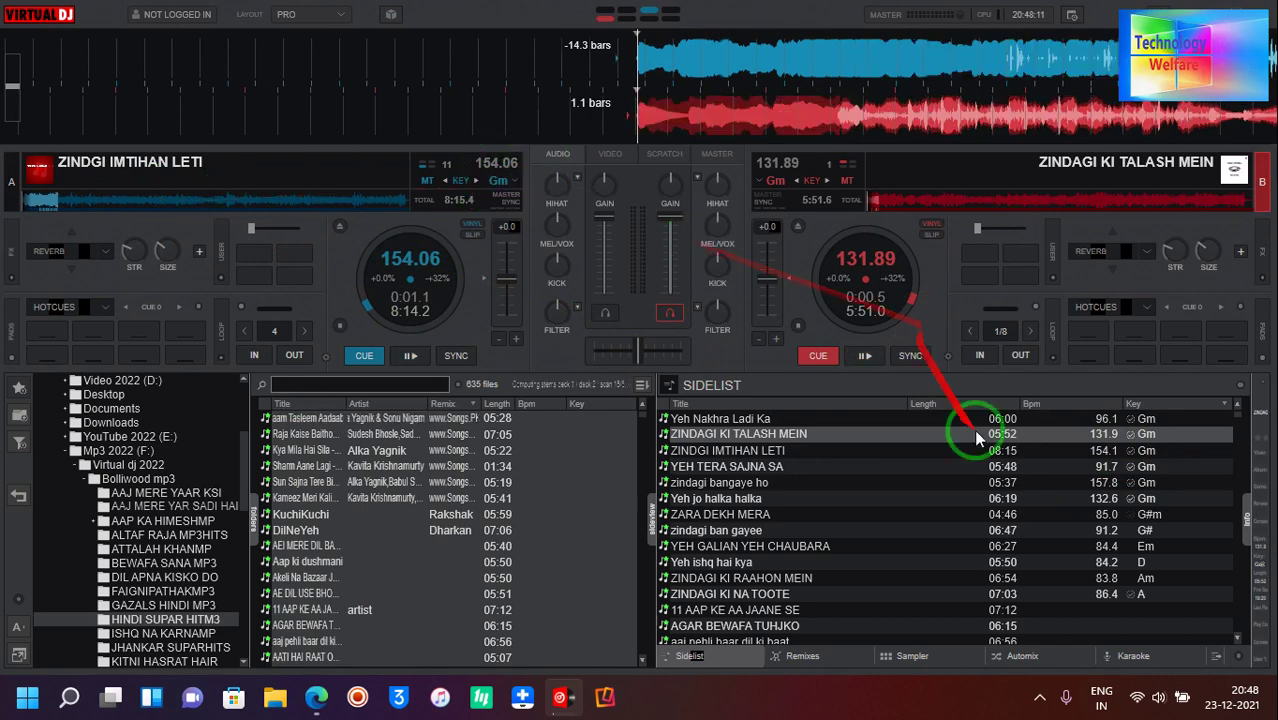
left_click(1094, 465)
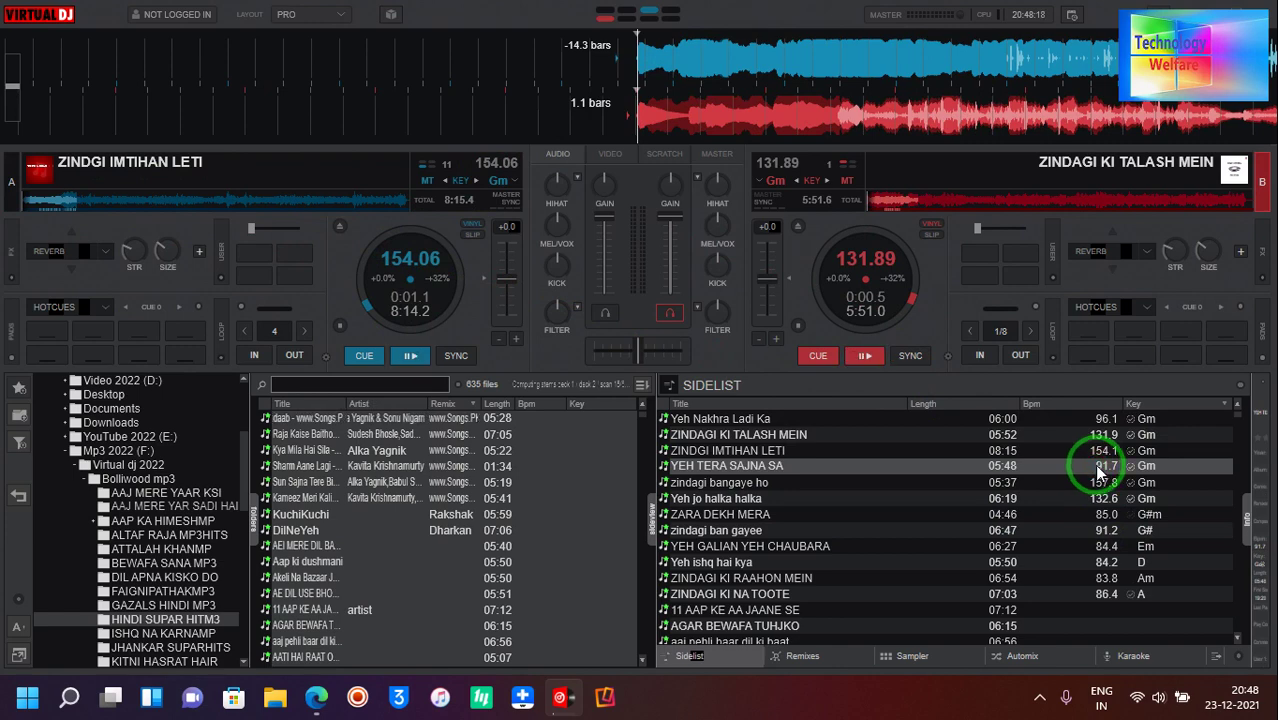
double_click(1100, 467)
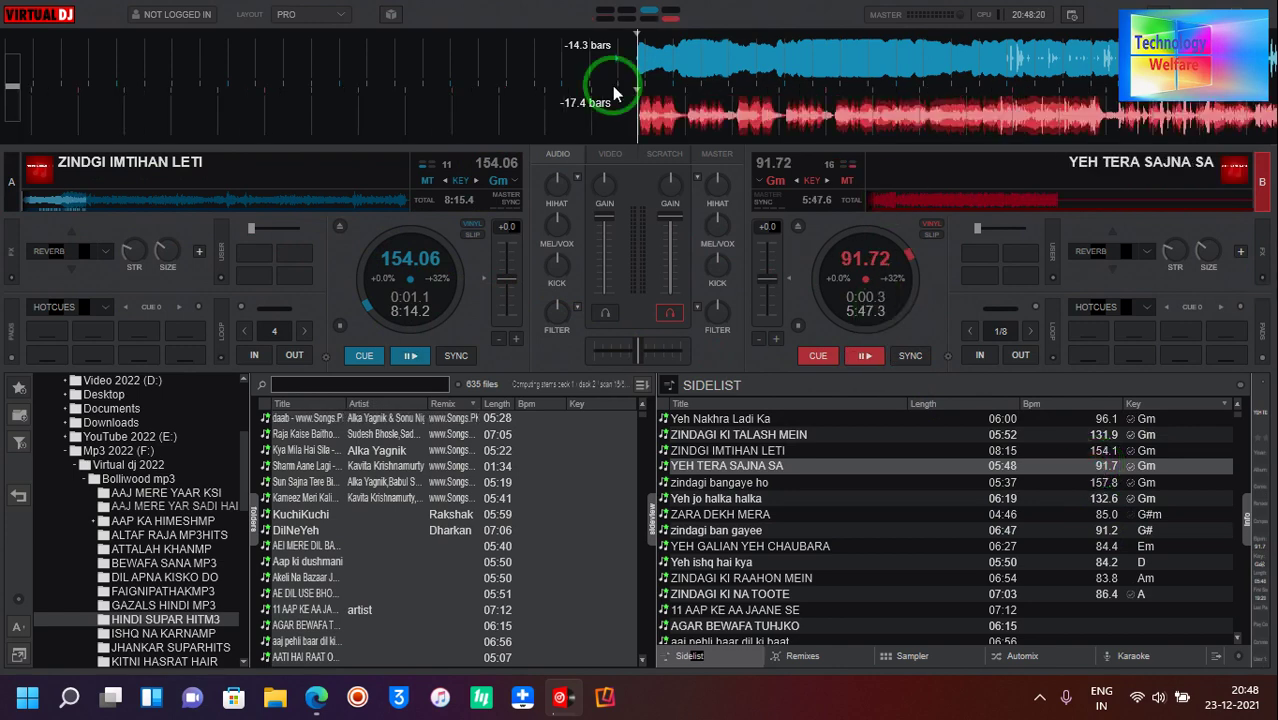
- Raise the gain and HIHAT levels of both decks in the audio mixer
left_click(715, 189)
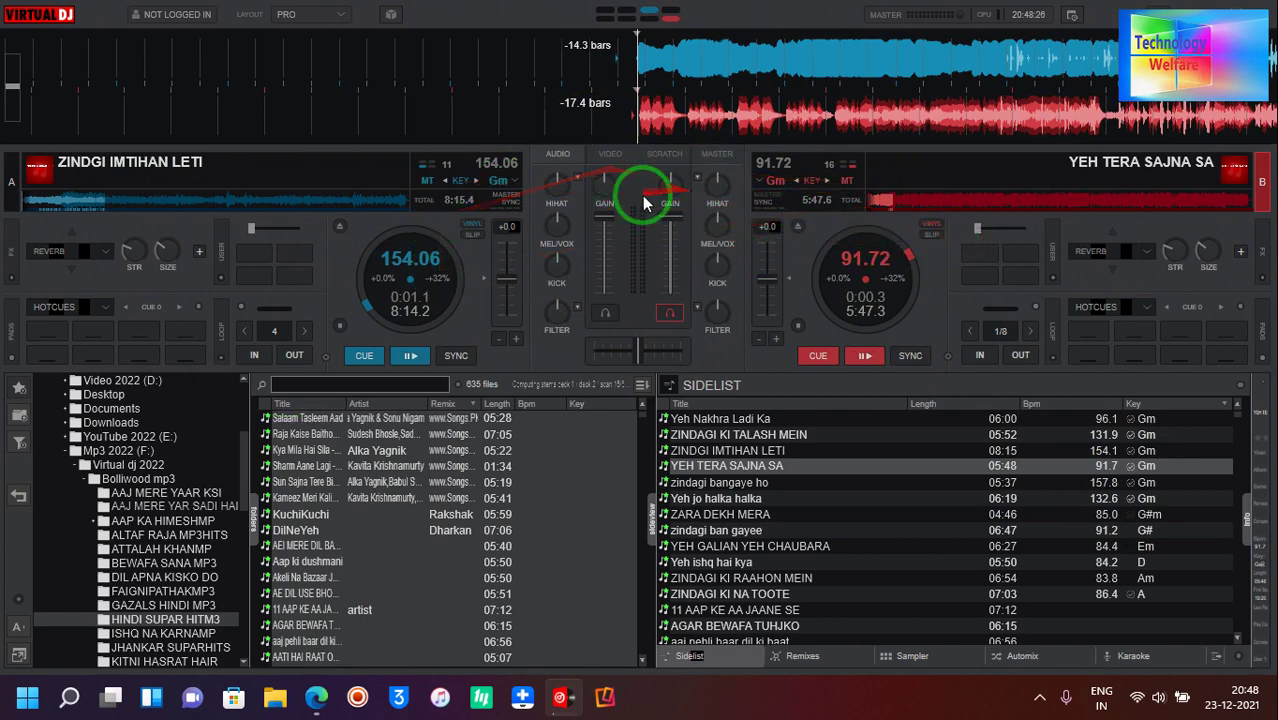
mouse_move(602, 180)
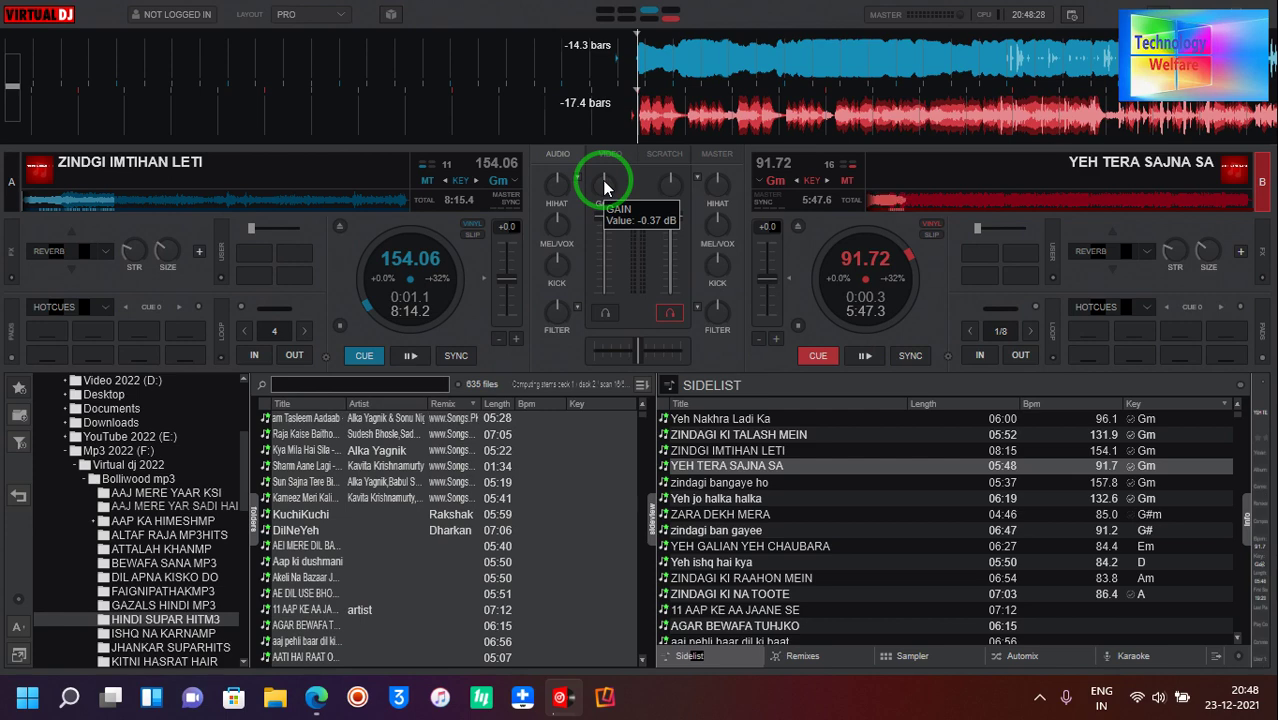
left_click_drag(602, 180, 739, 174)
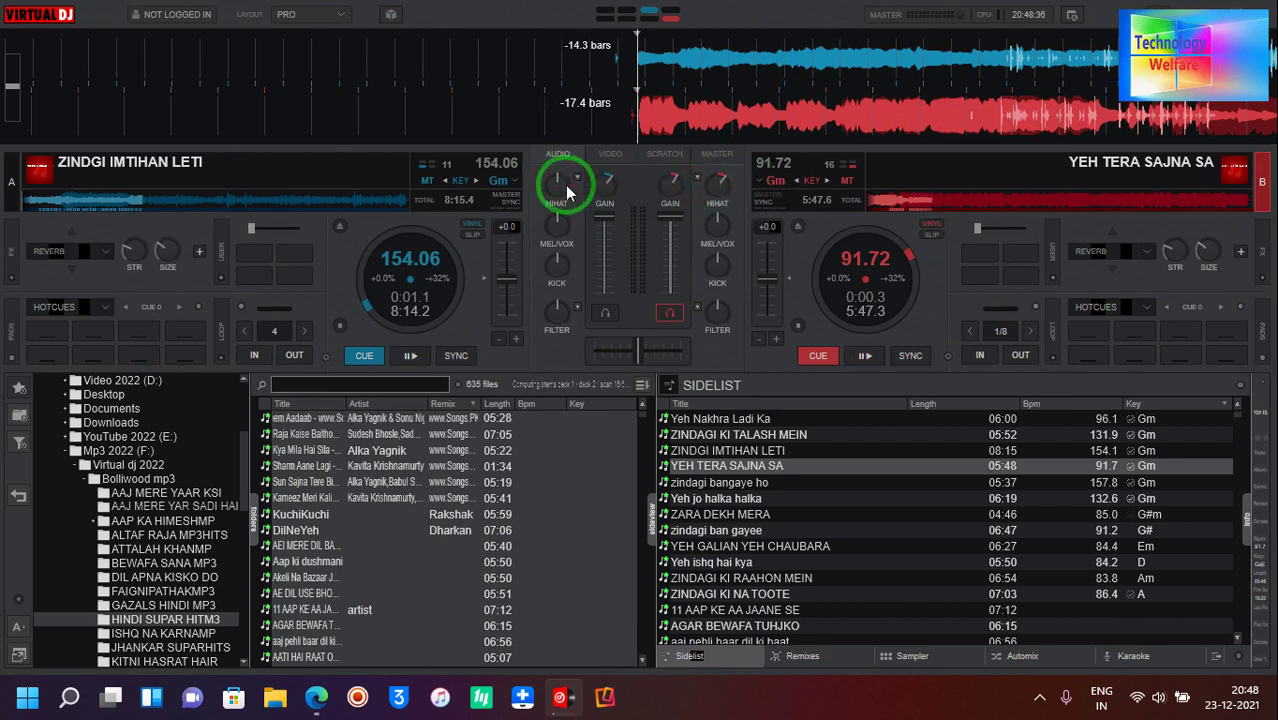
mouse_move(564, 186)
left_mouse_down()
mouse_move(571, 178)
mouse_move(694, 283)
left_mouse_up()
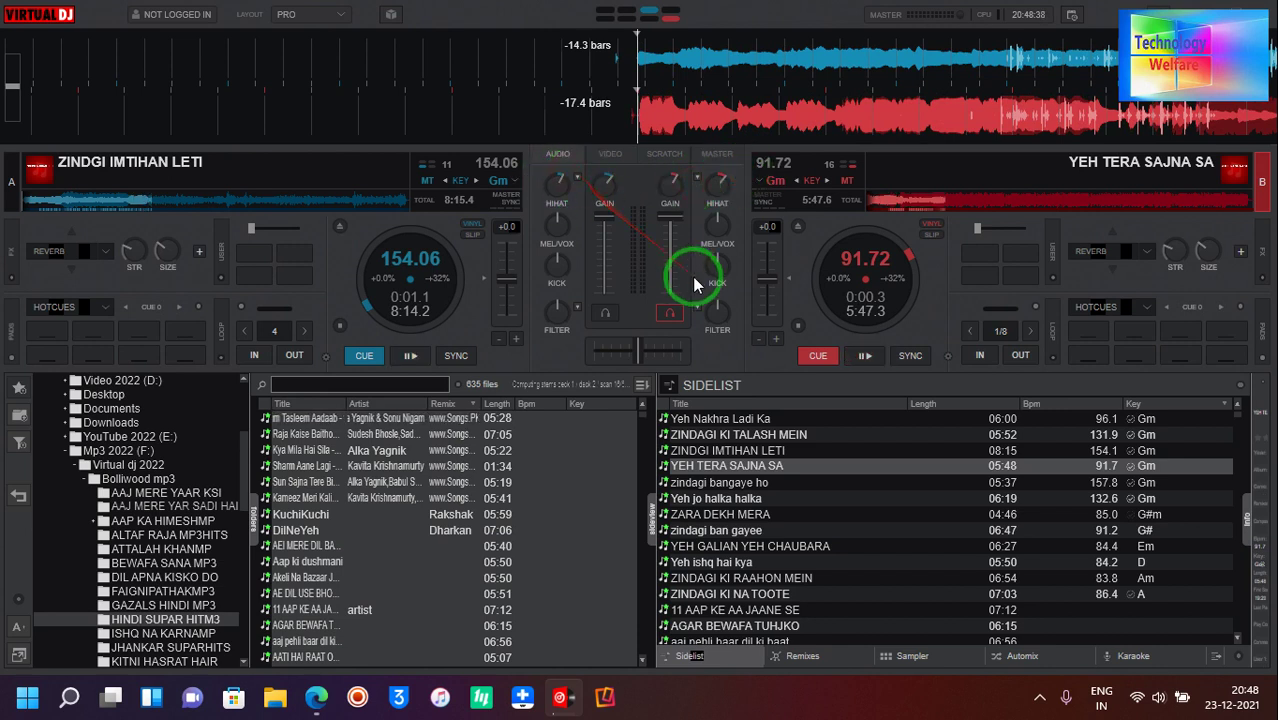
left_click(563, 176)
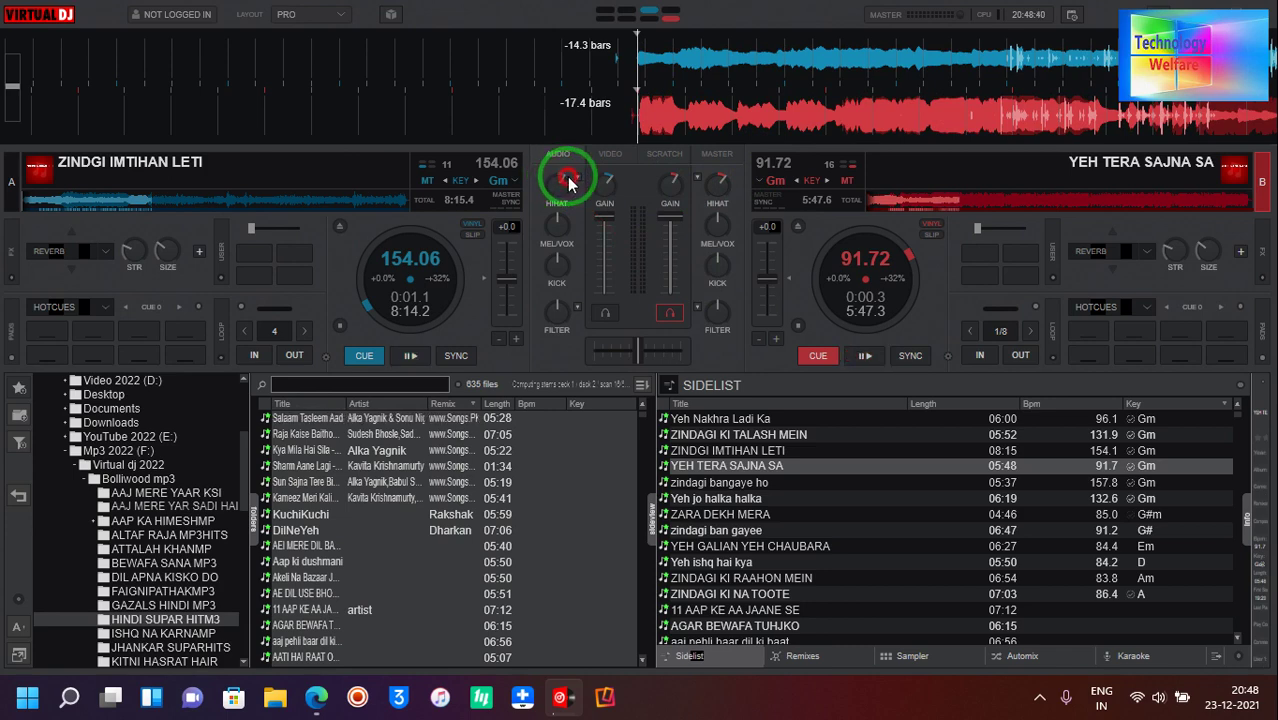
- Turn on the REVERB effect on both decks and move the crossfader fully to deck B
left_click_drag(110, 223, 22, 265)
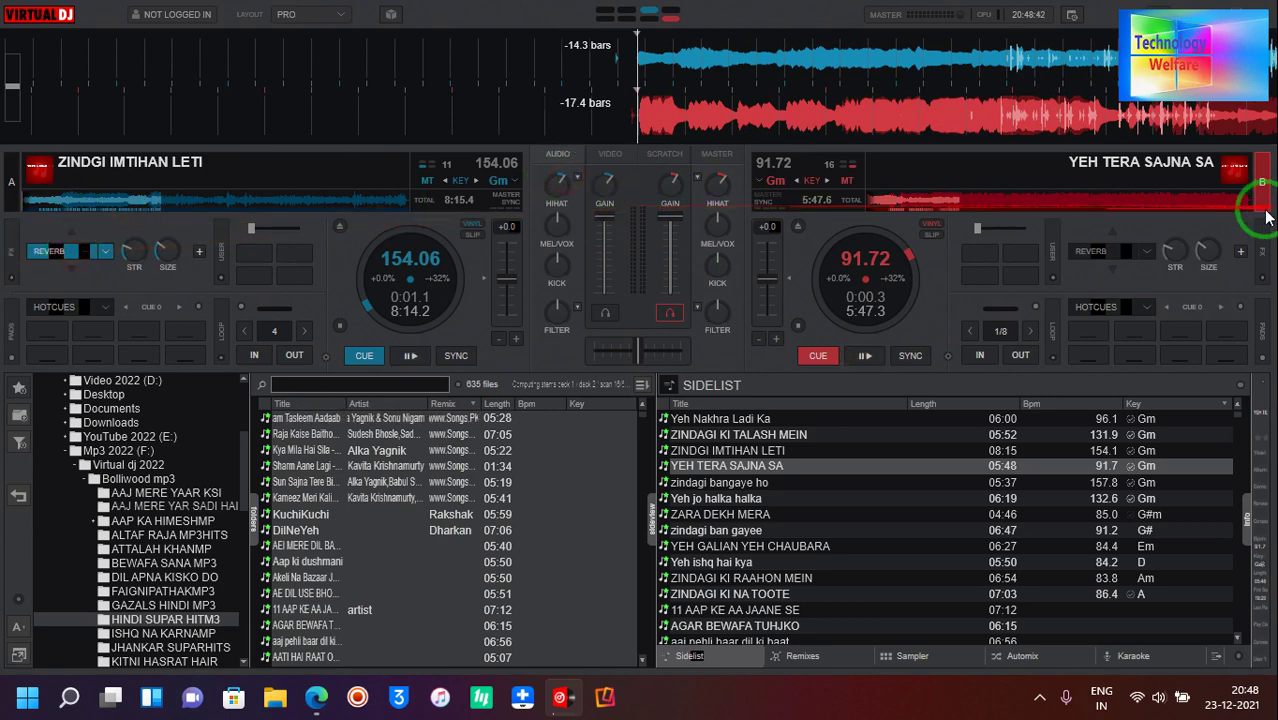
left_click(1100, 250)
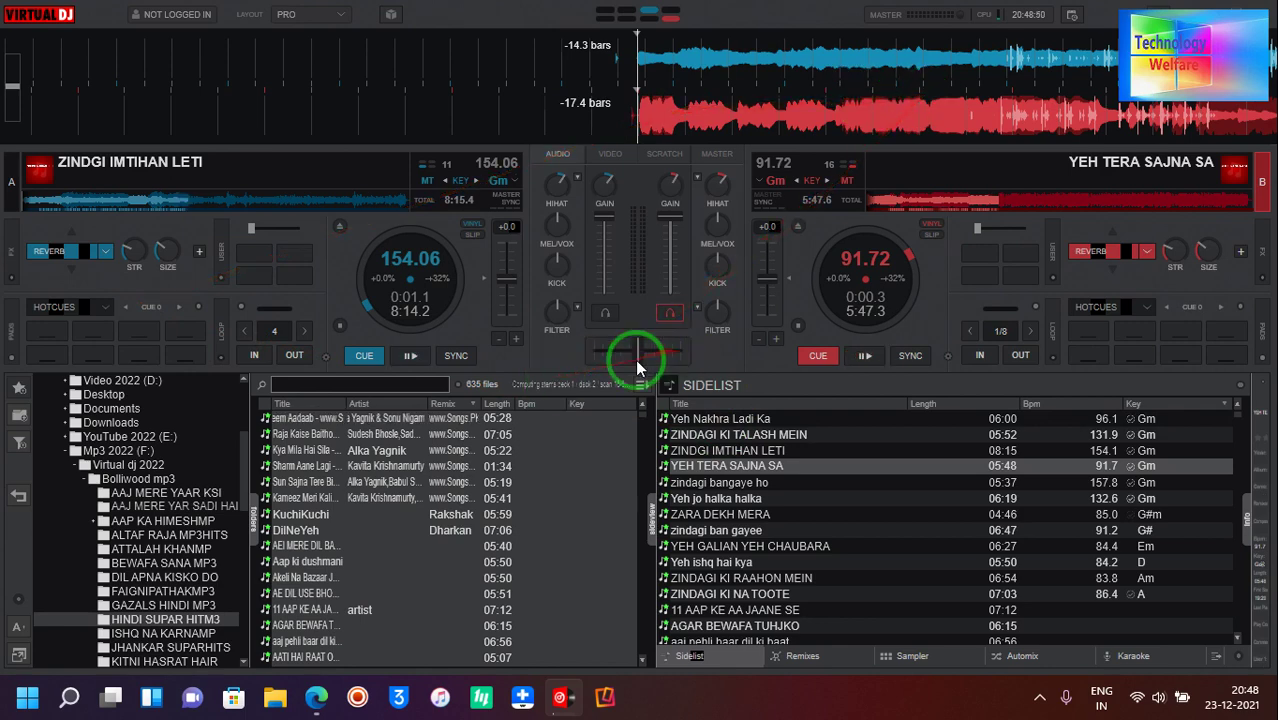
left_click_drag(633, 361, 699, 357)
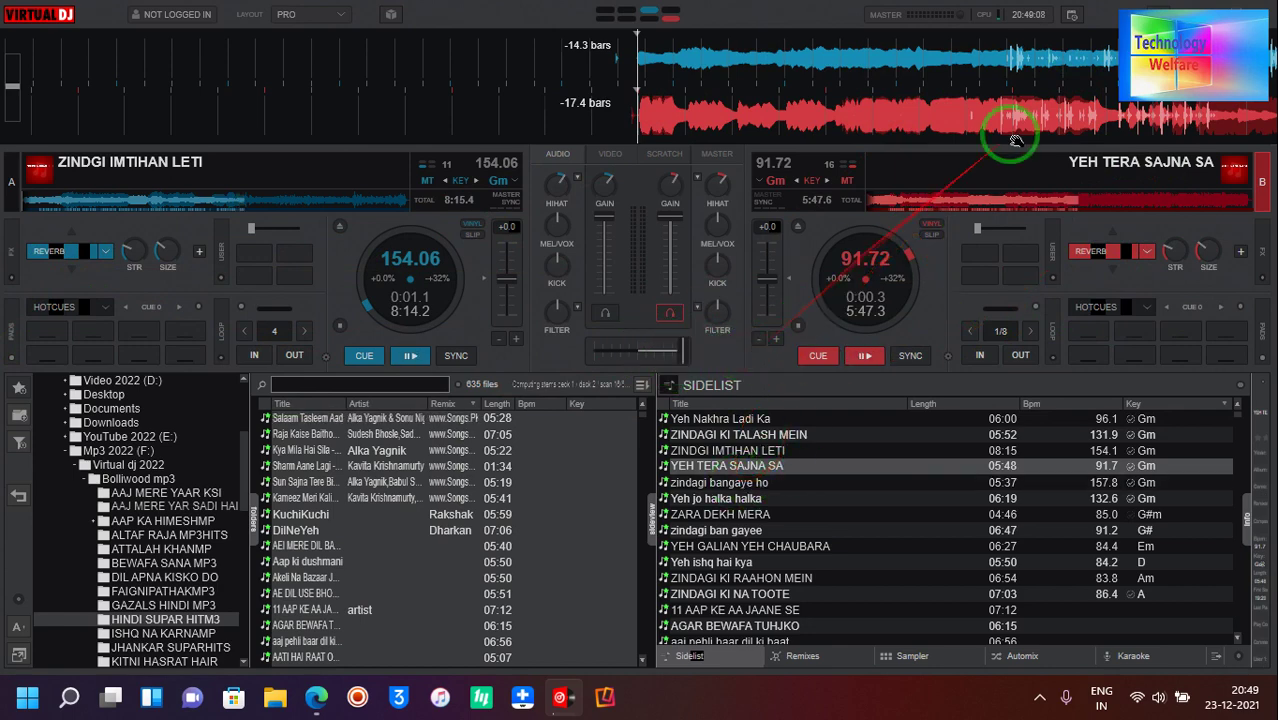
- Move deck A's playback position forward to about 0:50.9 in the waveform
left_click_drag(1062, 54, 294, 106)
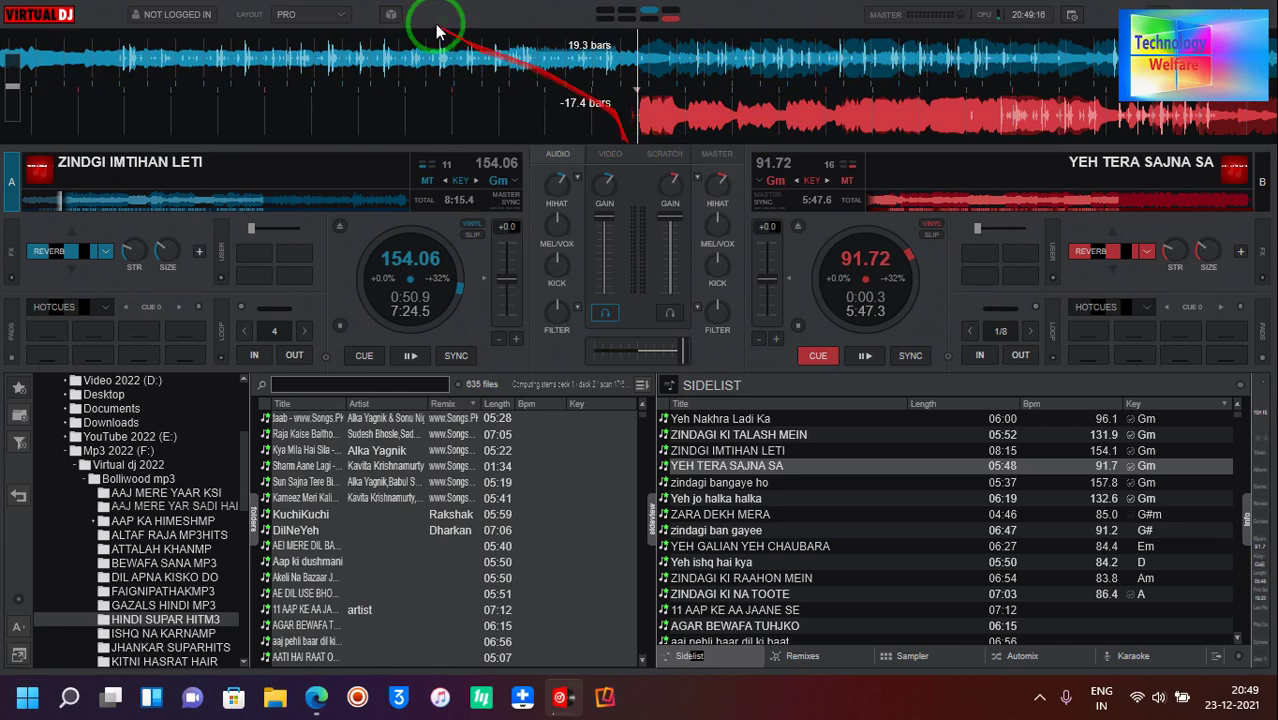
left_click_drag(417, 182, 568, 62)
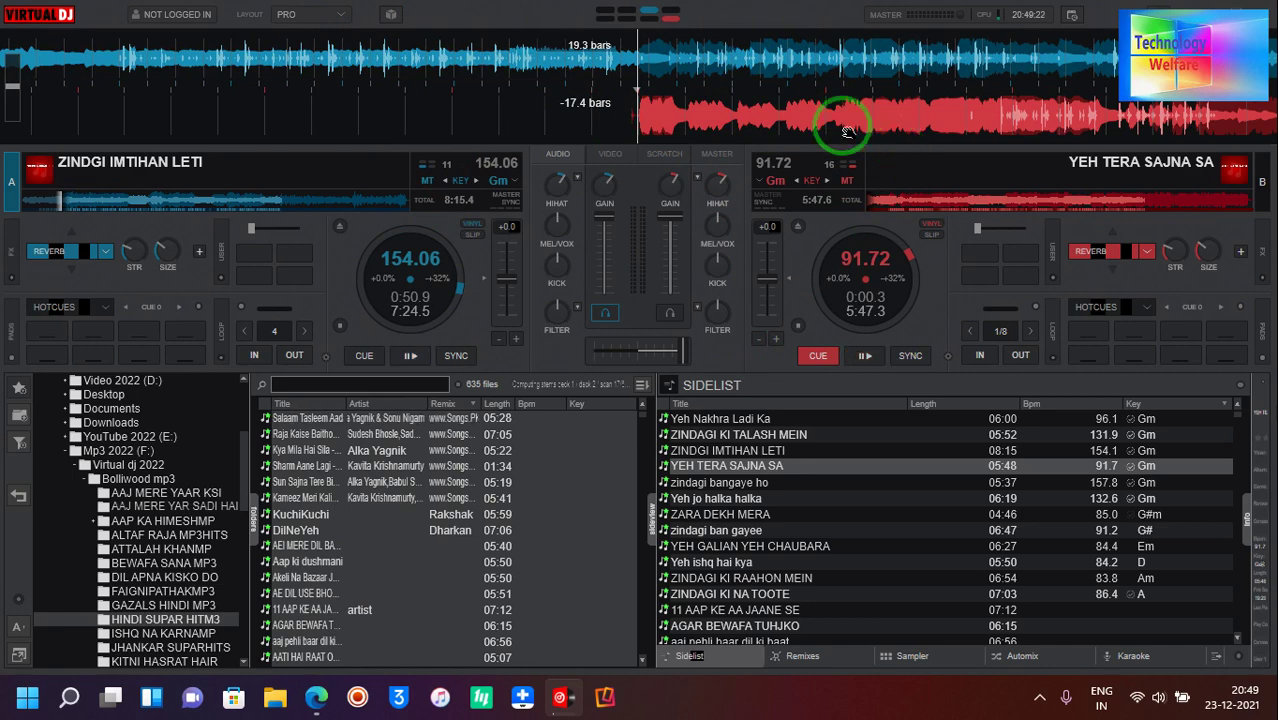
left_click(341, 15)
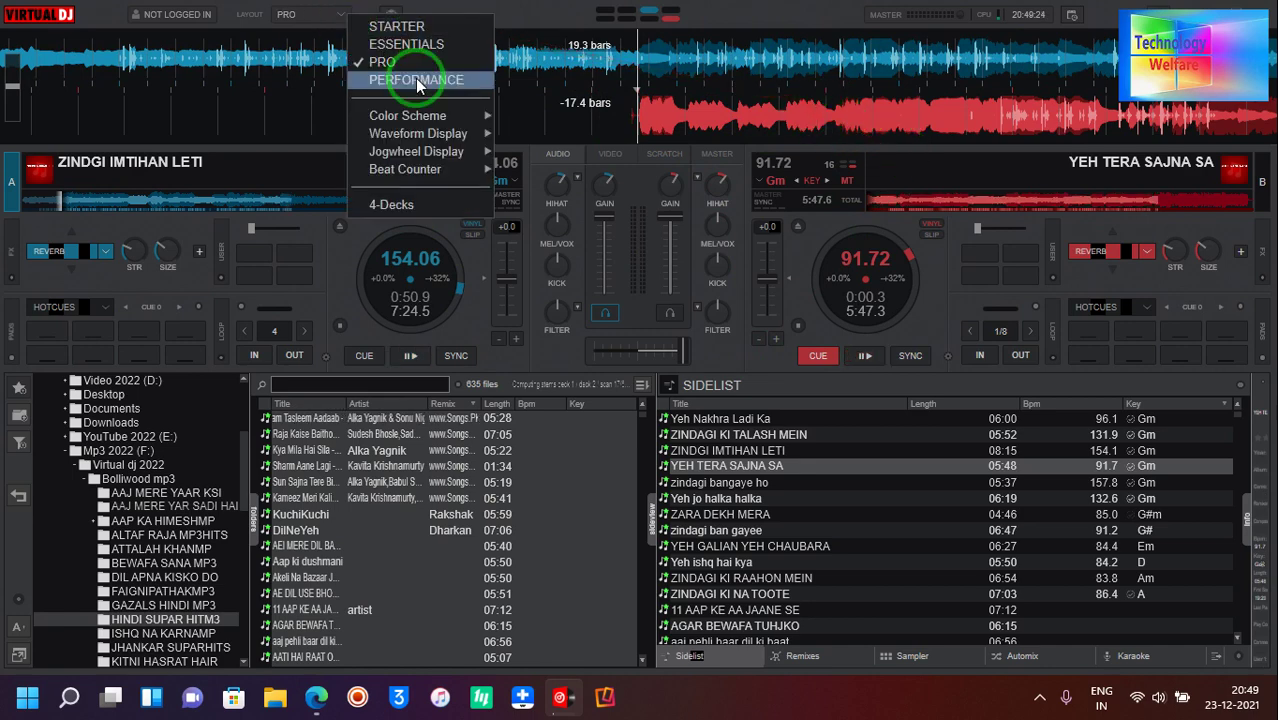
mouse_move(440, 117)
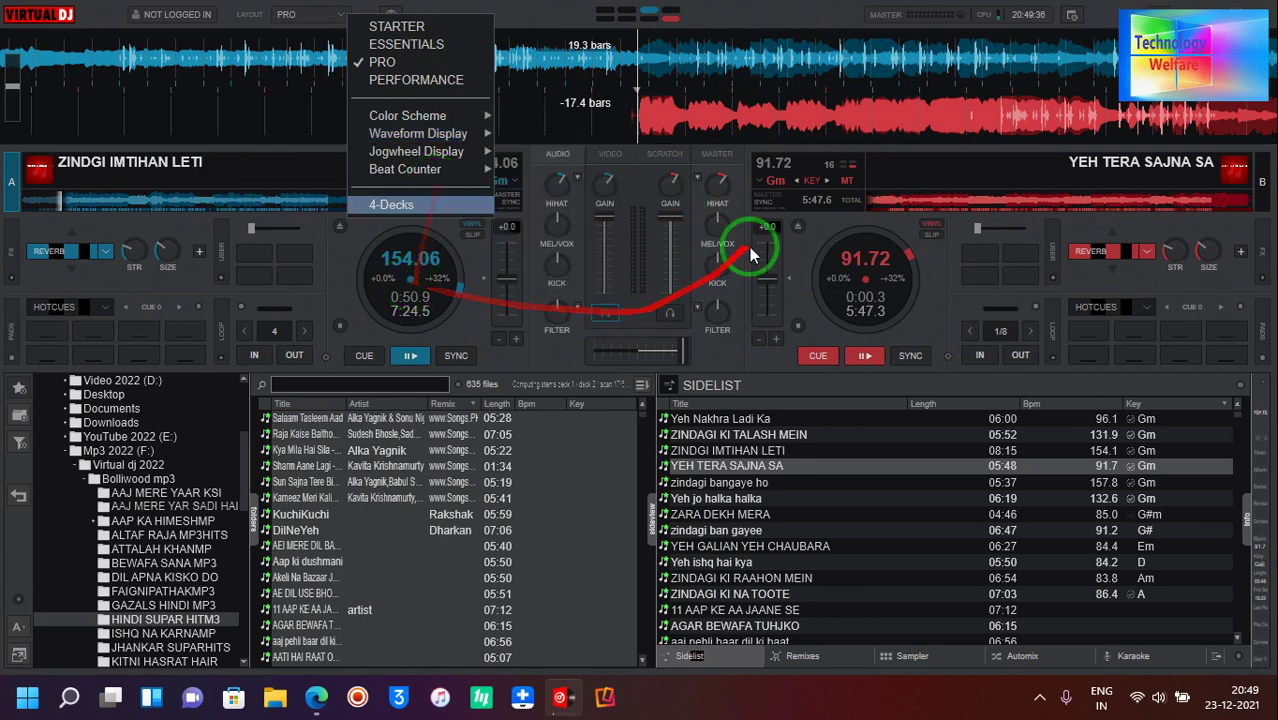
left_click(805, 301)
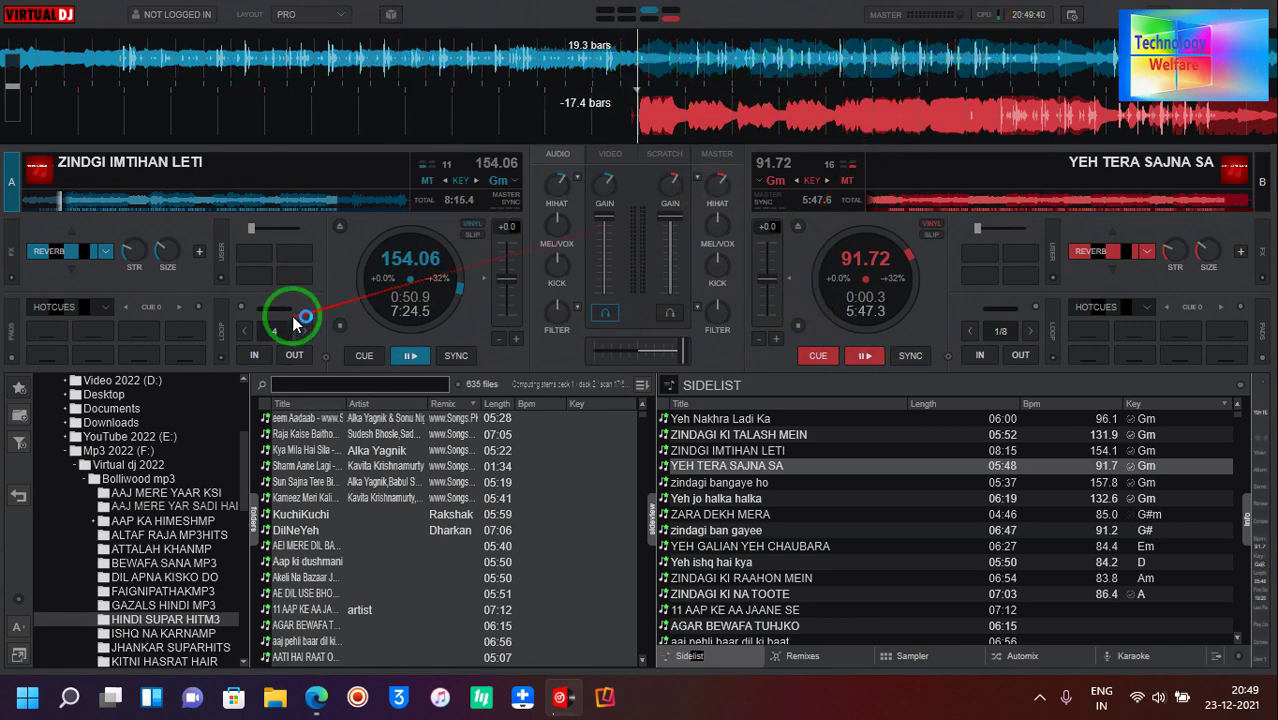
- Set hot cue 1 on deck A at the current position and hot cue 2 at about 2:41.5
left_click(68, 335)
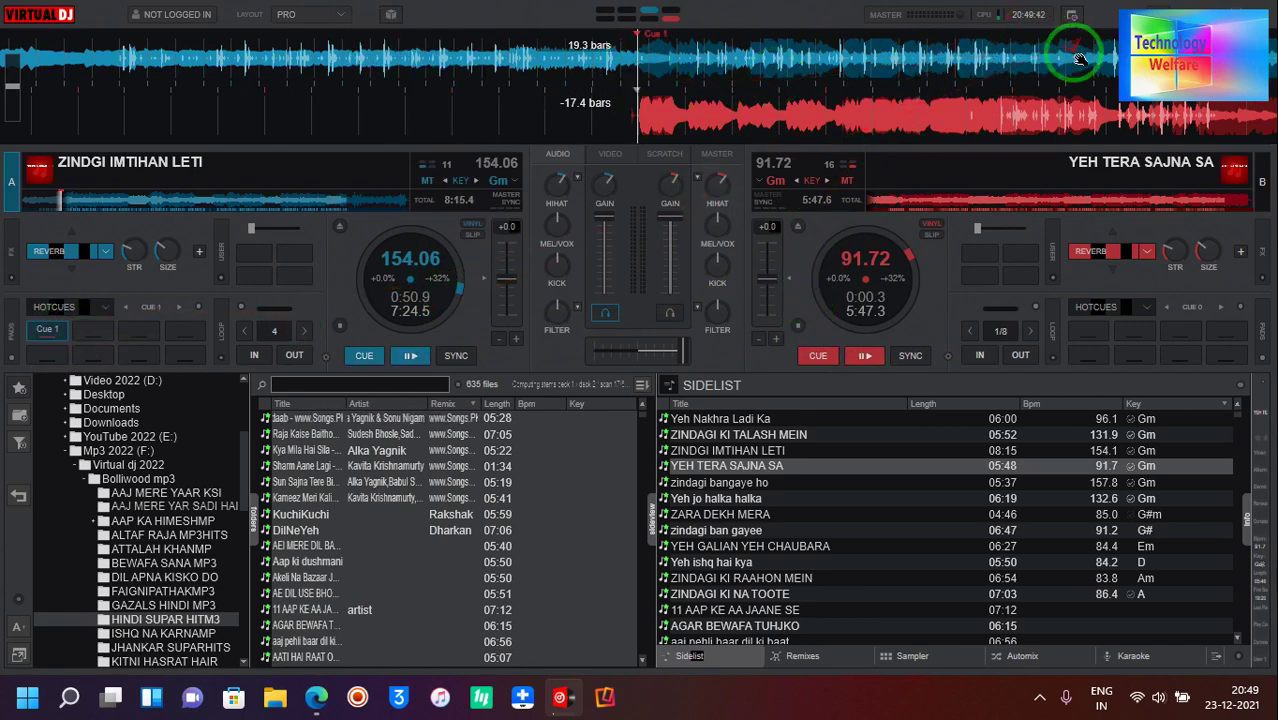
left_click_drag(1070, 51, 314, 128)
left_click_drag(1108, 45, 228, 228)
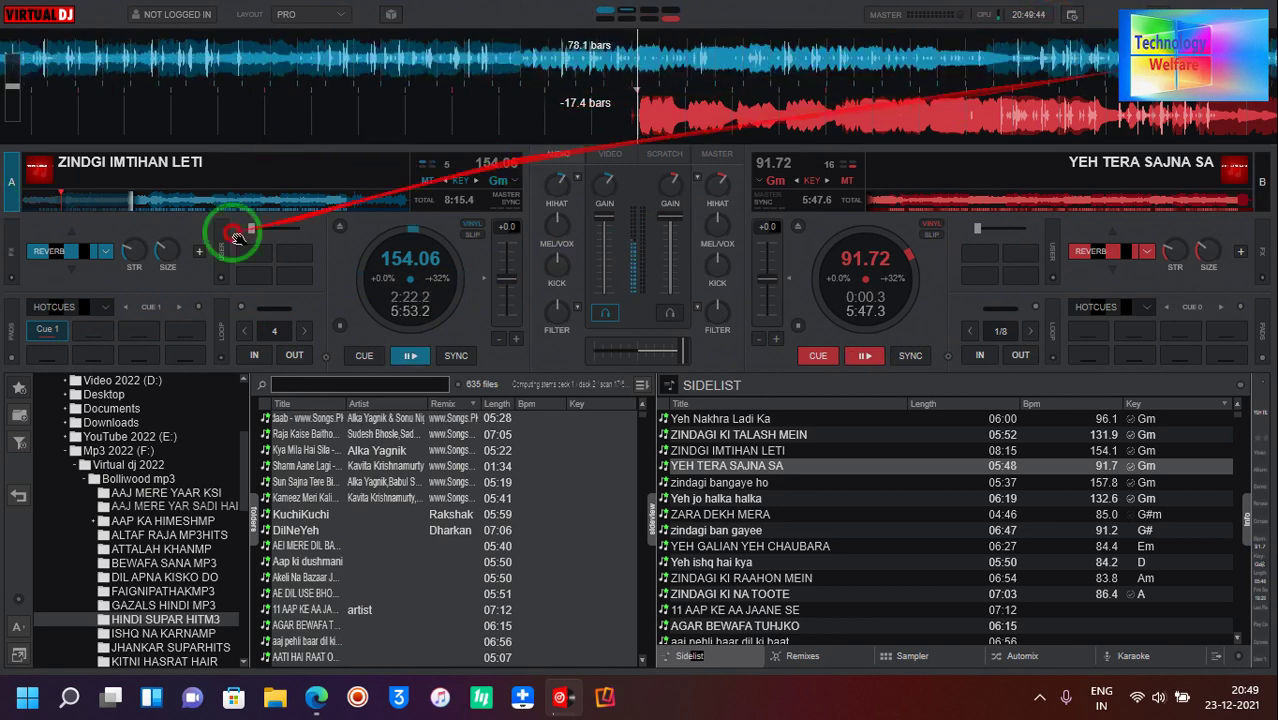
left_click_drag(981, 77, 962, 89)
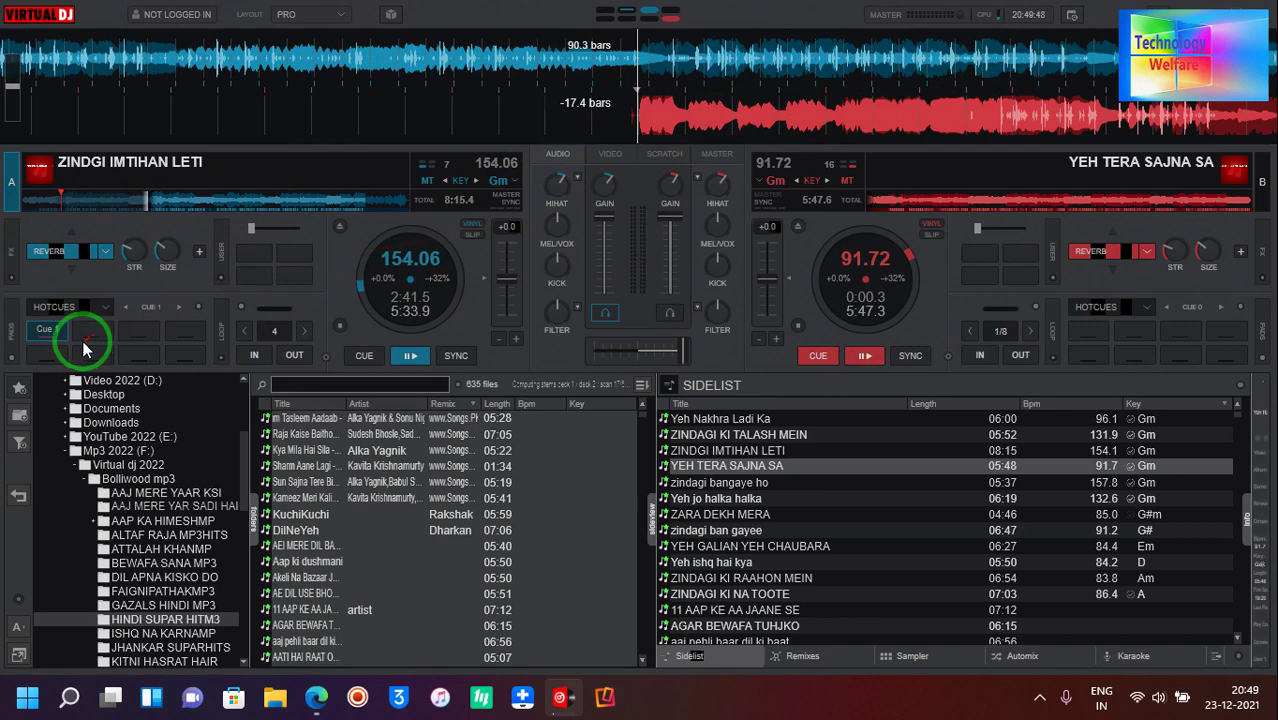
left_click(90, 331)
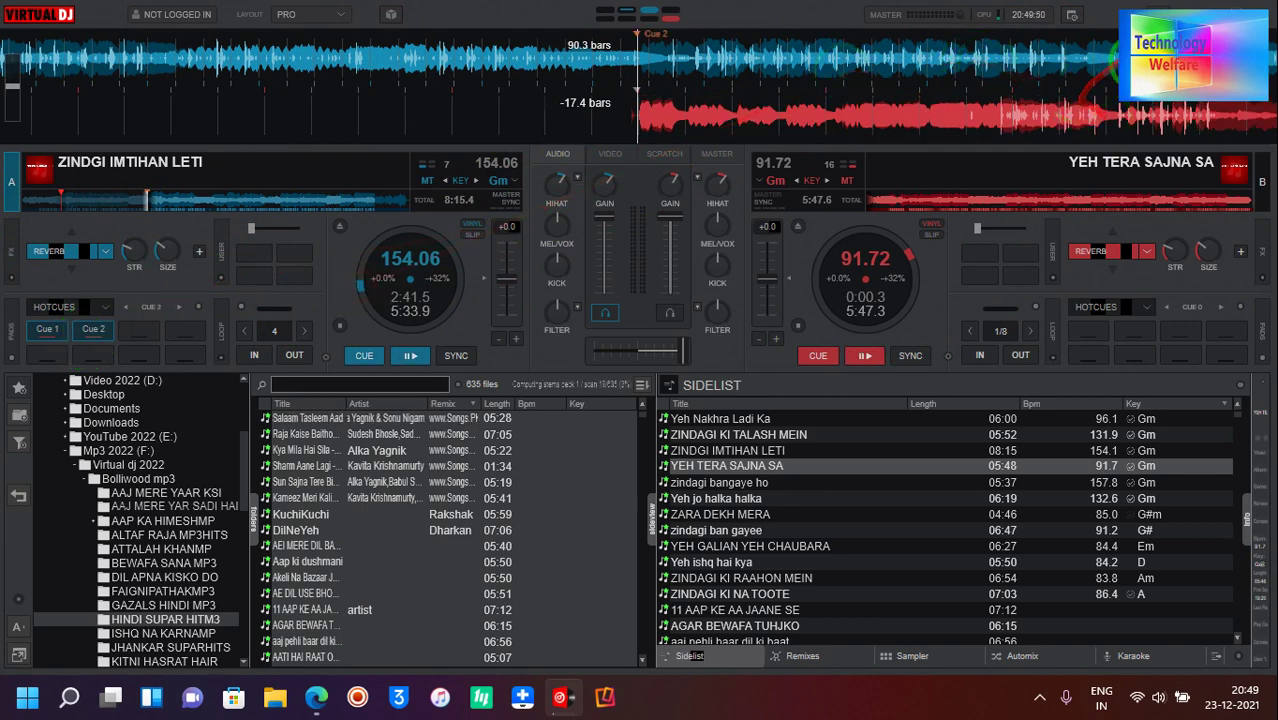
- Move the crossfader fully to deck A and set deck B's hot cue 1 at about 0:31.4 and hot cue 2 at about 2:04.0
left_click(1097, 120)
left_click_drag(590, 350, 682, 355)
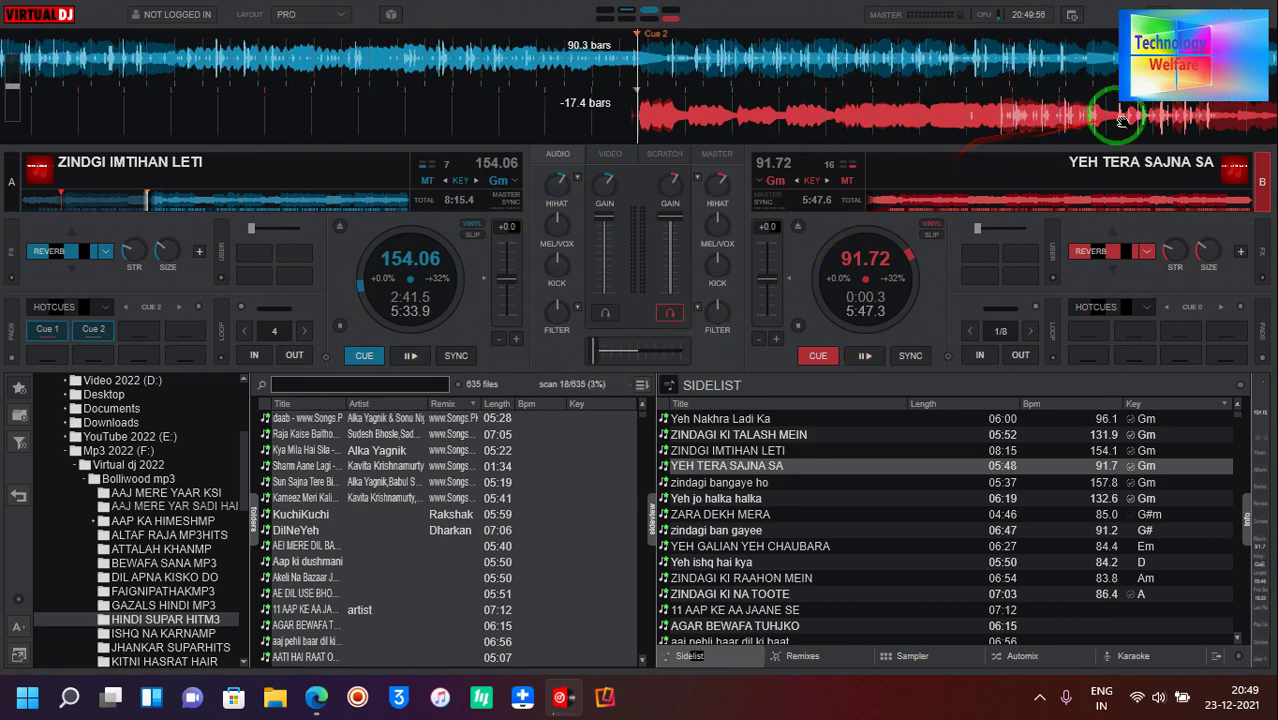
left_click_drag(1078, 120, 448, 217)
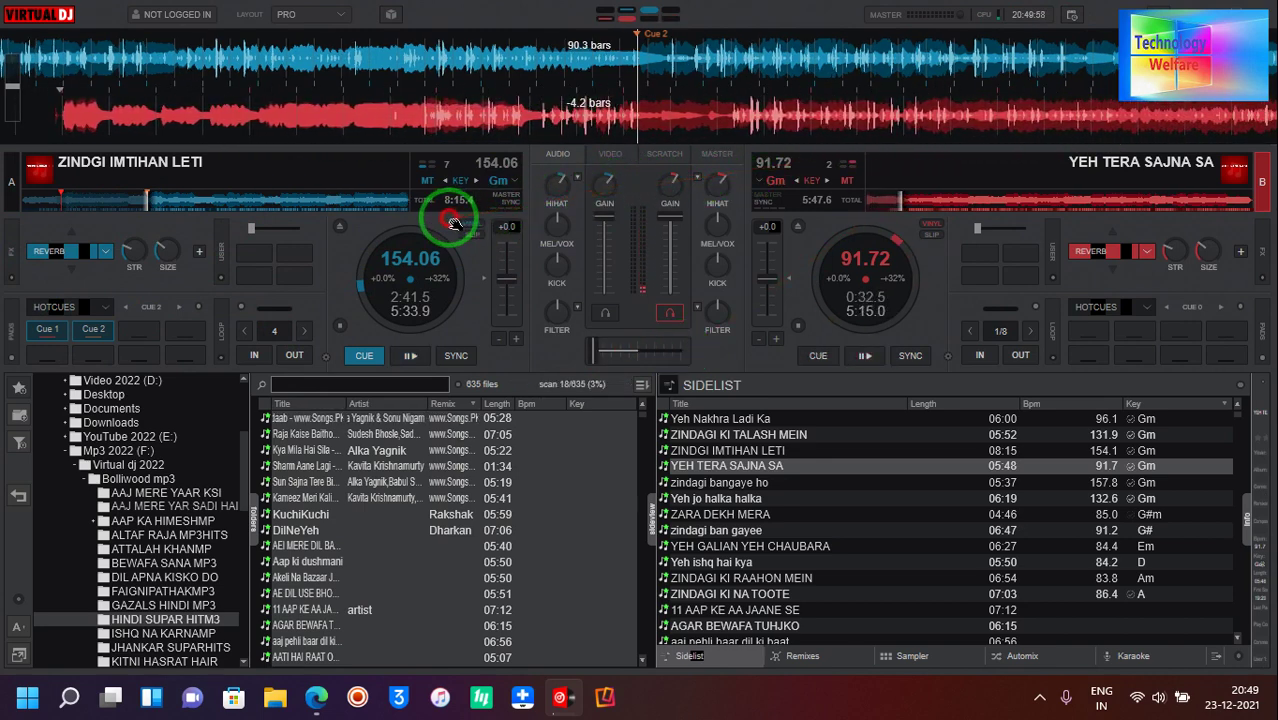
left_click_drag(1113, 108, 1007, 128)
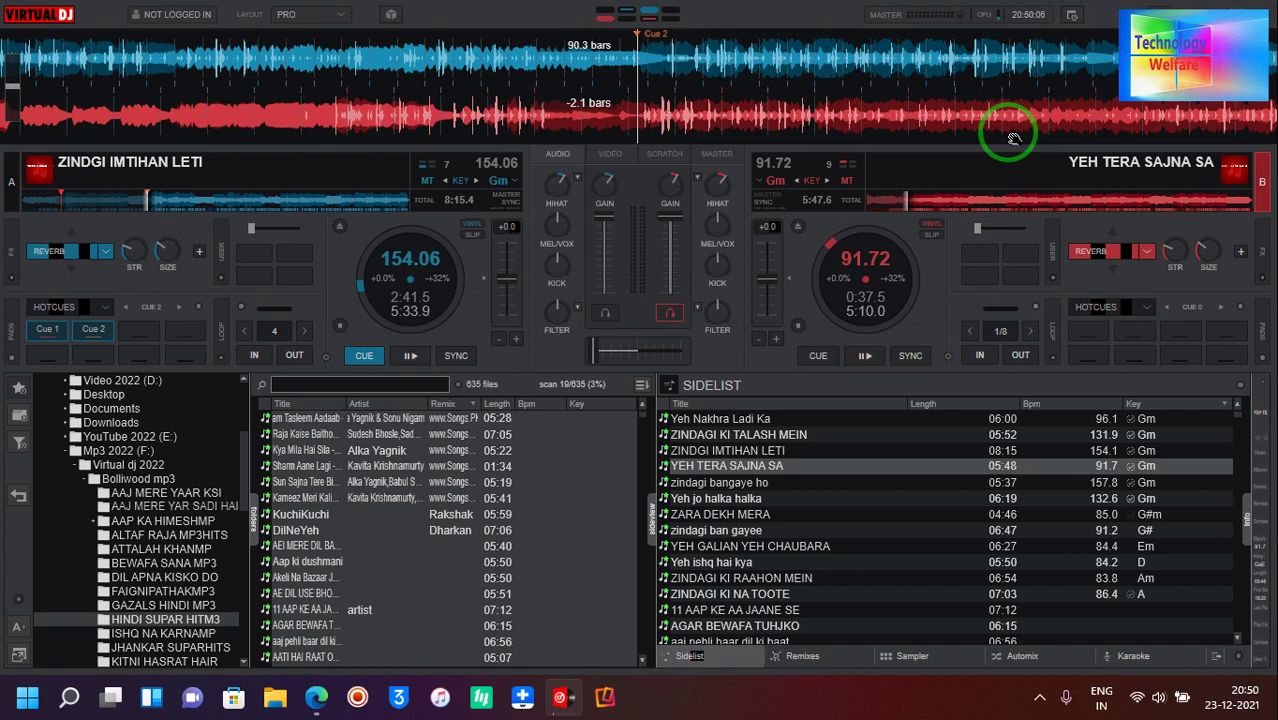
left_click_drag(1133, 114, 926, 148)
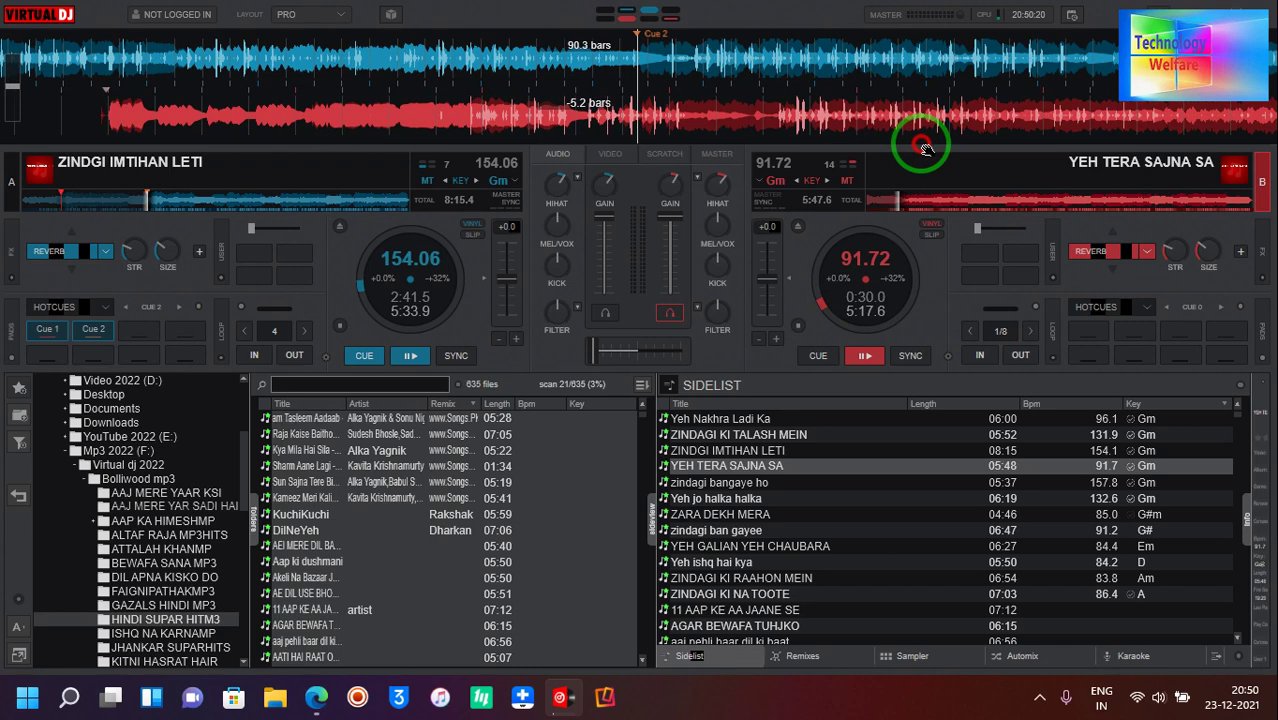
left_click_drag(926, 148, 893, 170)
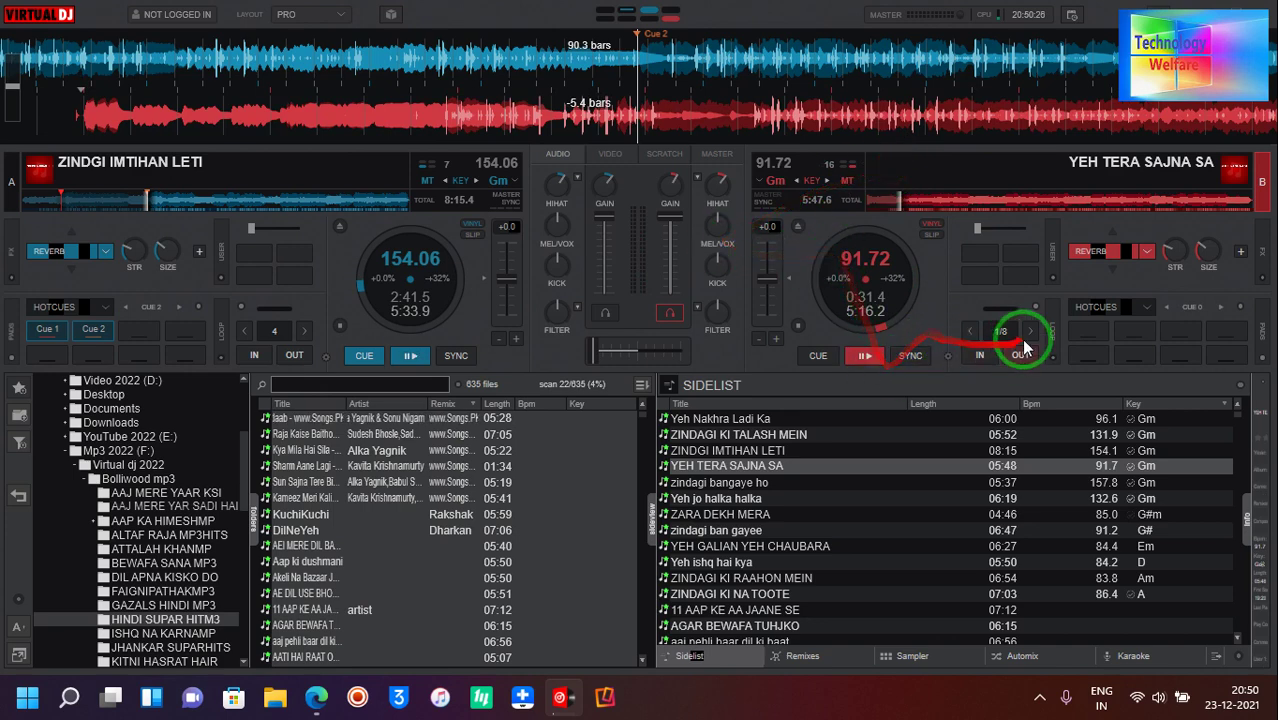
left_click(1086, 329)
left_click_drag(1070, 114, 298, 193)
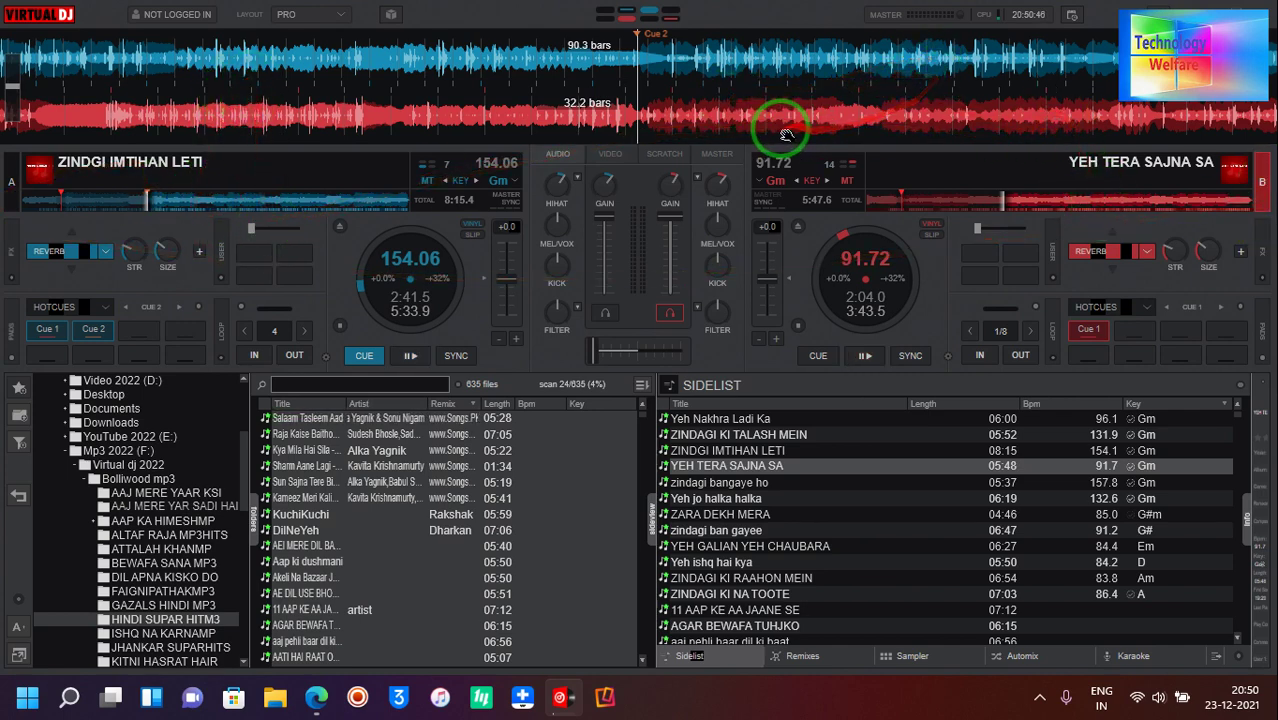
left_click(1145, 335)
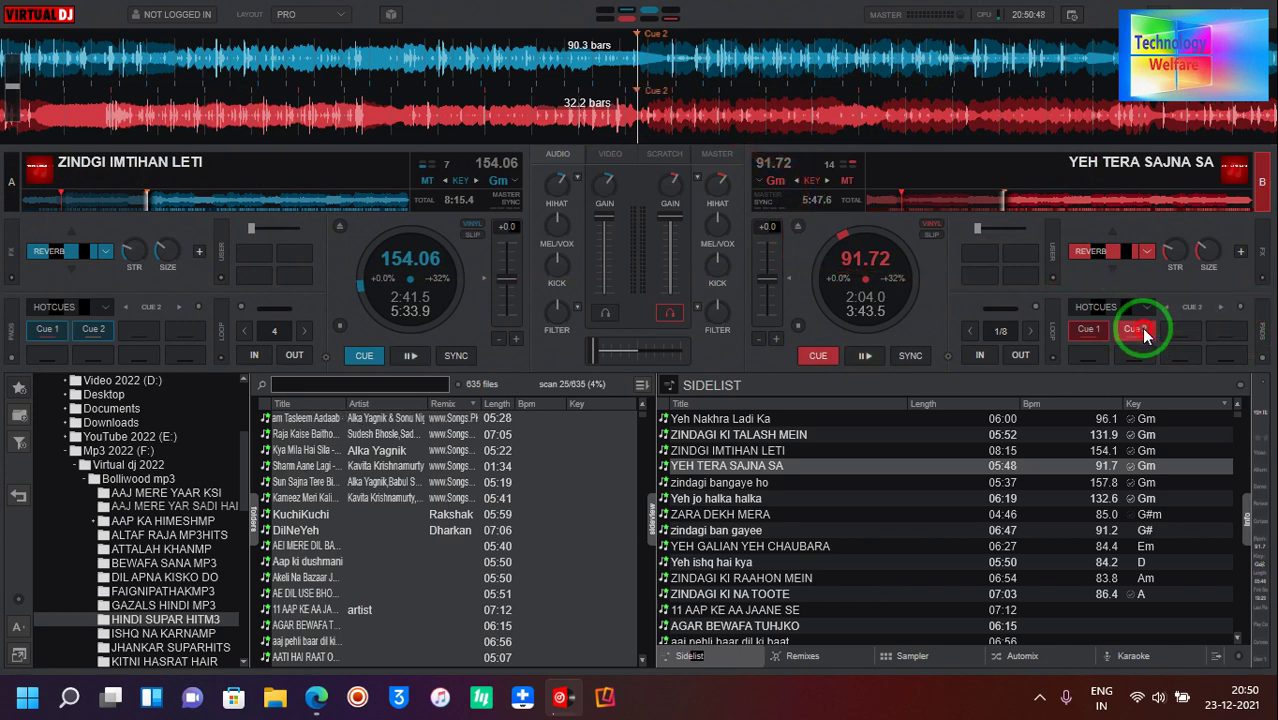
- Centre the crossfader between deck A and deck B
left_click_drag(602, 285, 620, 240)
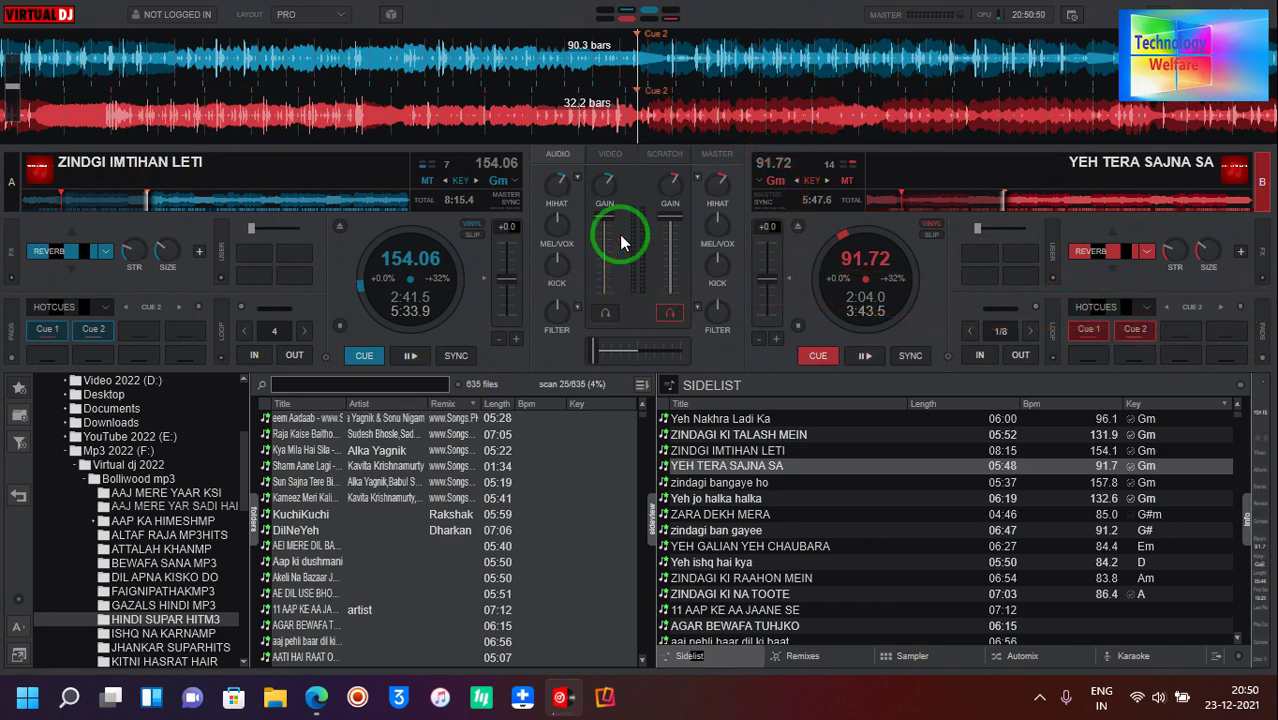
mouse_move(685, 340)
left_mouse_down()
mouse_move(644, 358)
mouse_move(638, 346)
left_mouse_up()
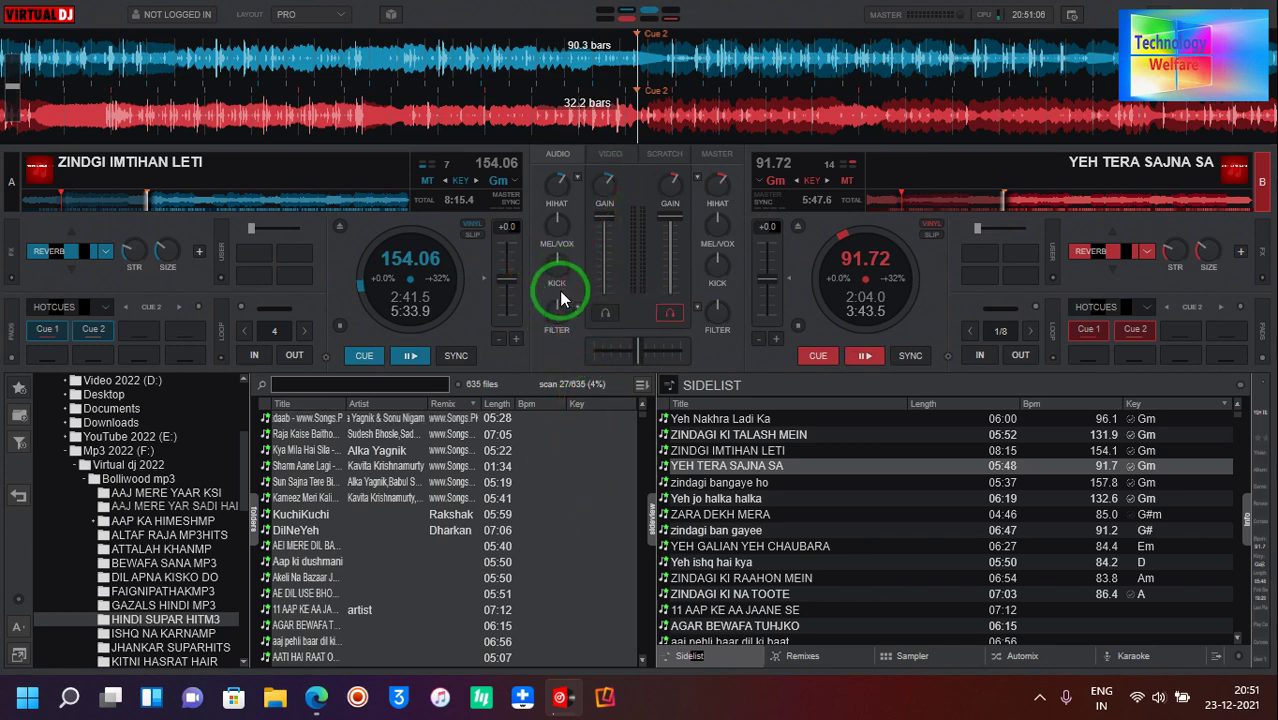
mouse_move(605, 305)
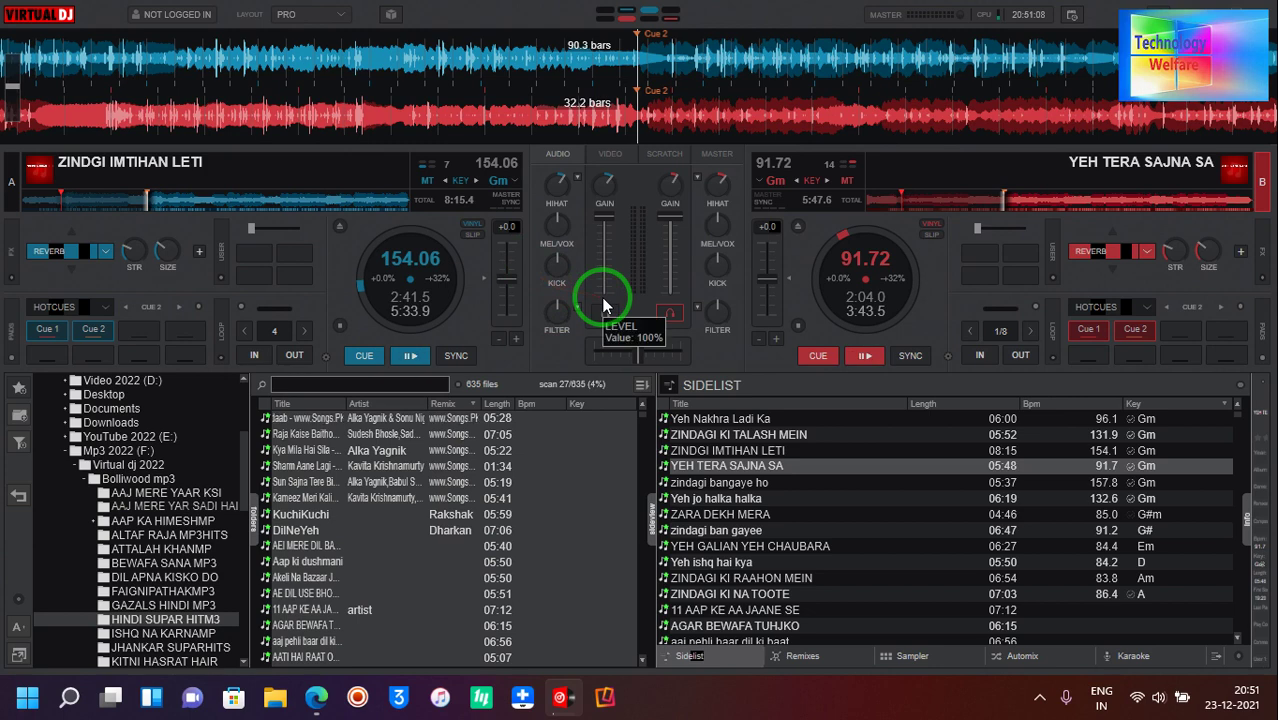
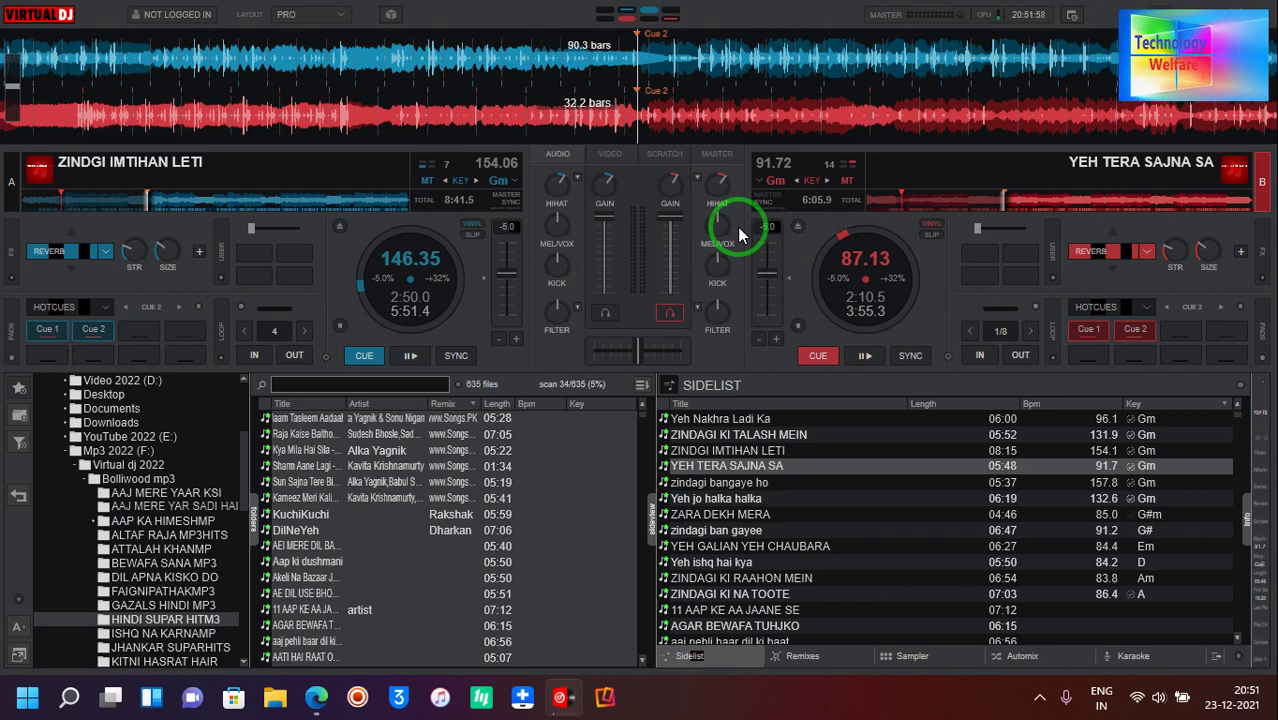
- Alternate playback between the two decks from hot cue 1, then return deck A to Cue 1 and deck B to Cue 2
key("1")
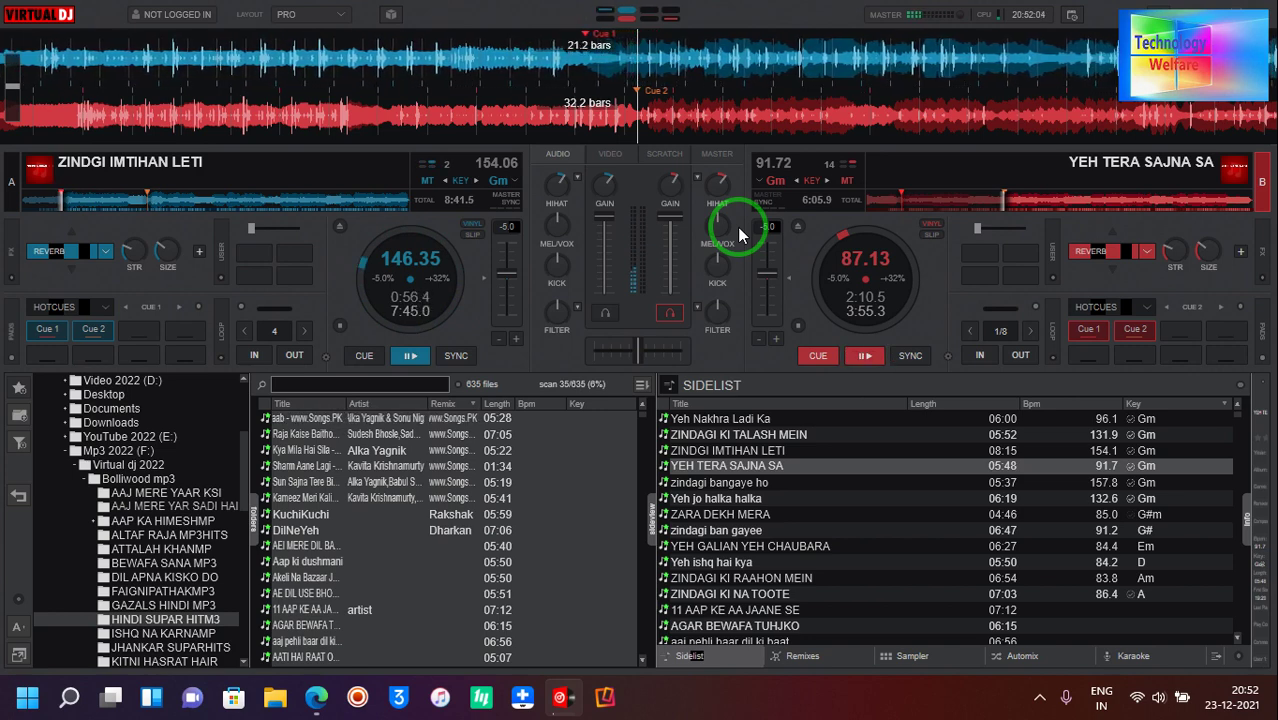
key("space")
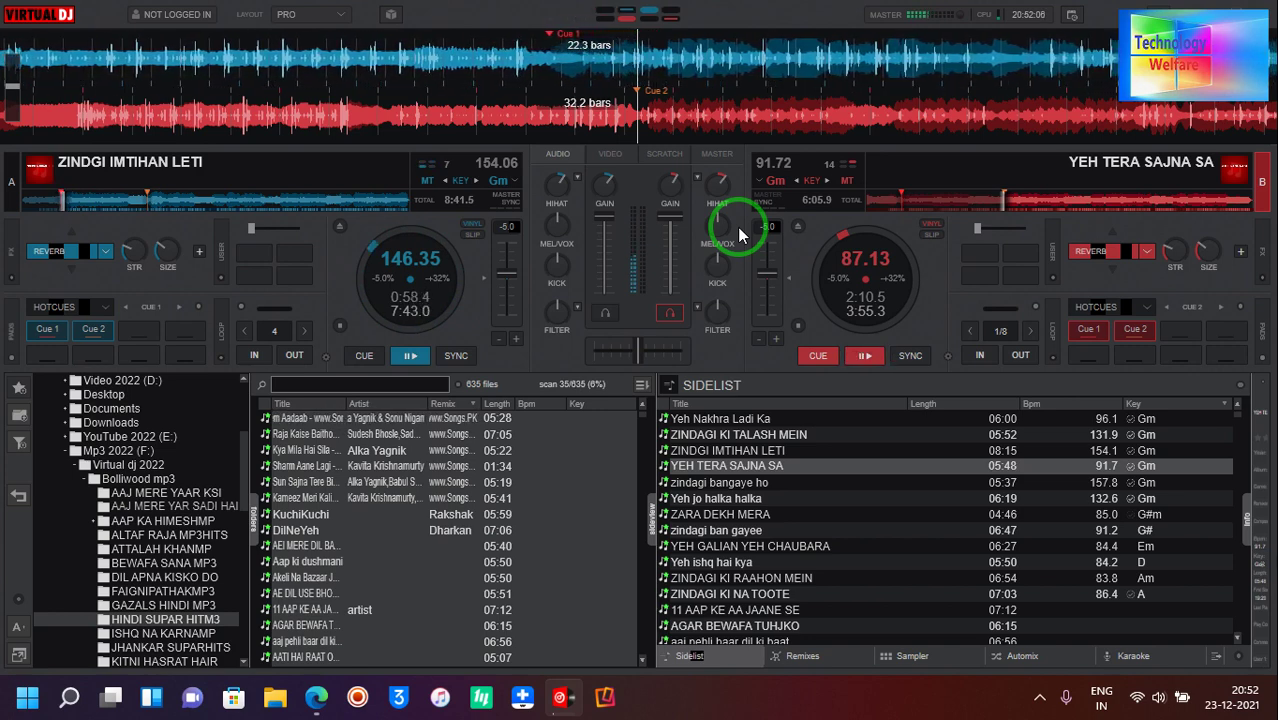
key("q")
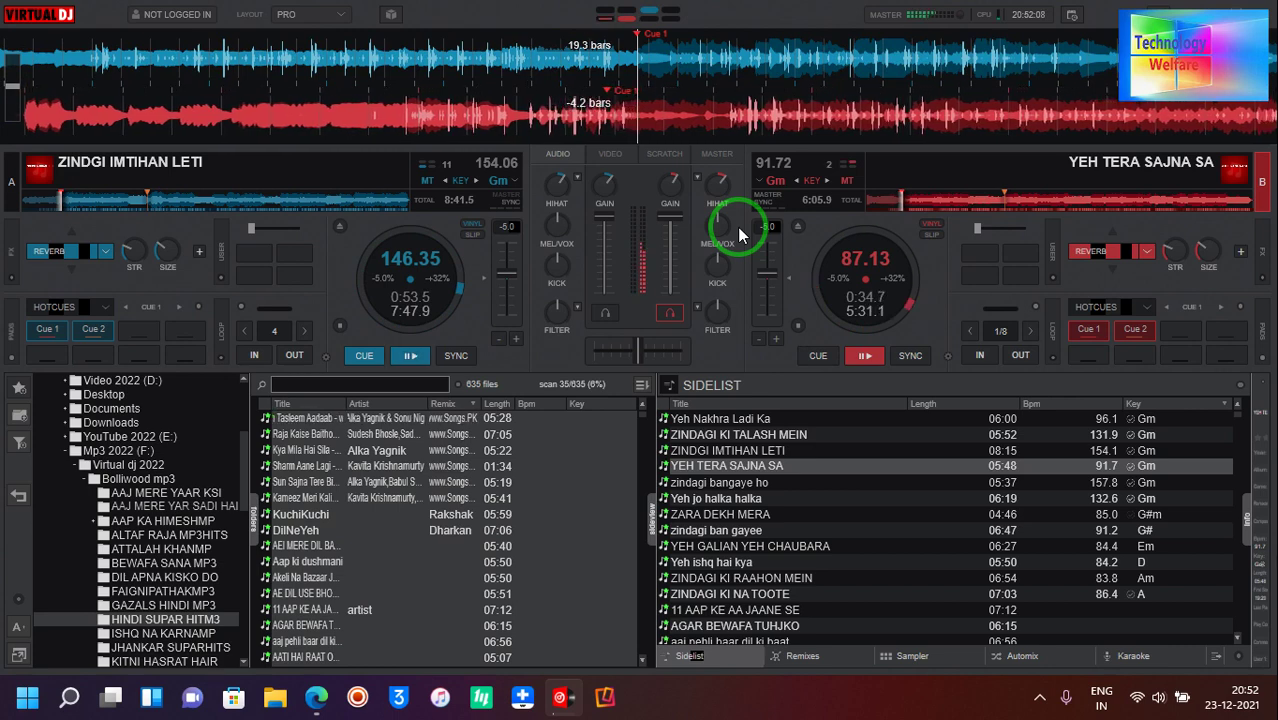
key("space")
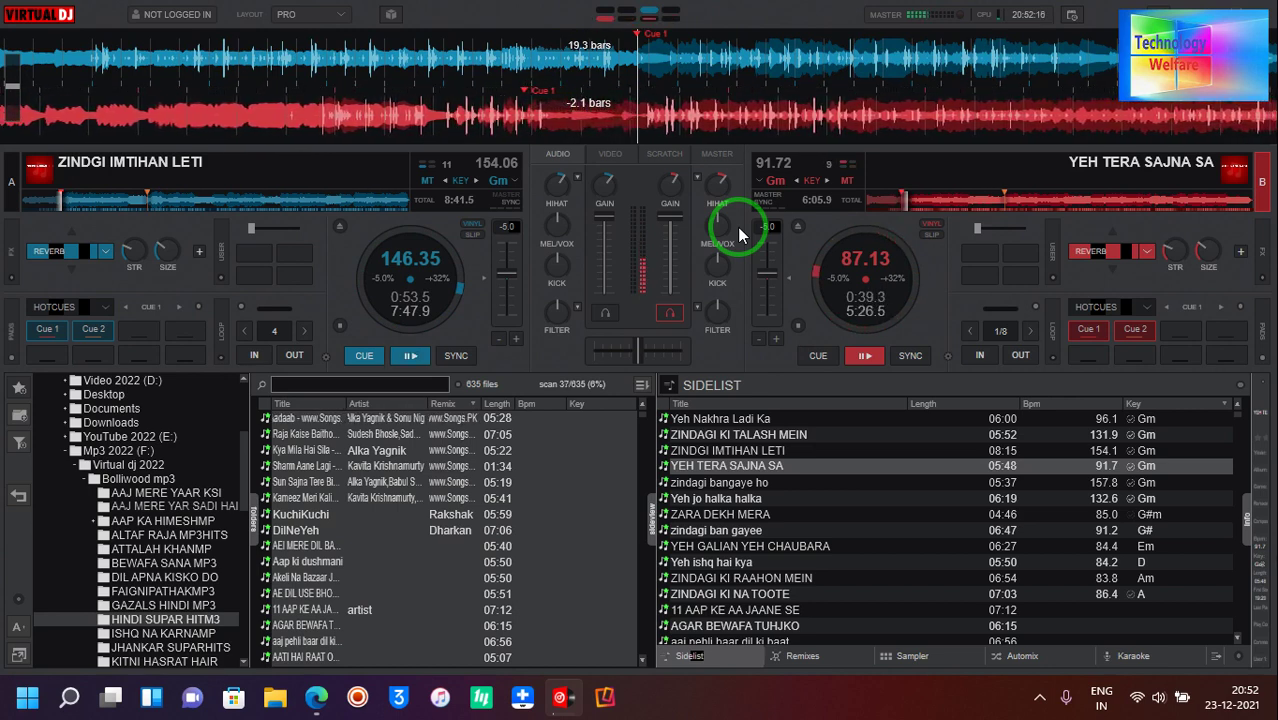
key("space")
key("c")
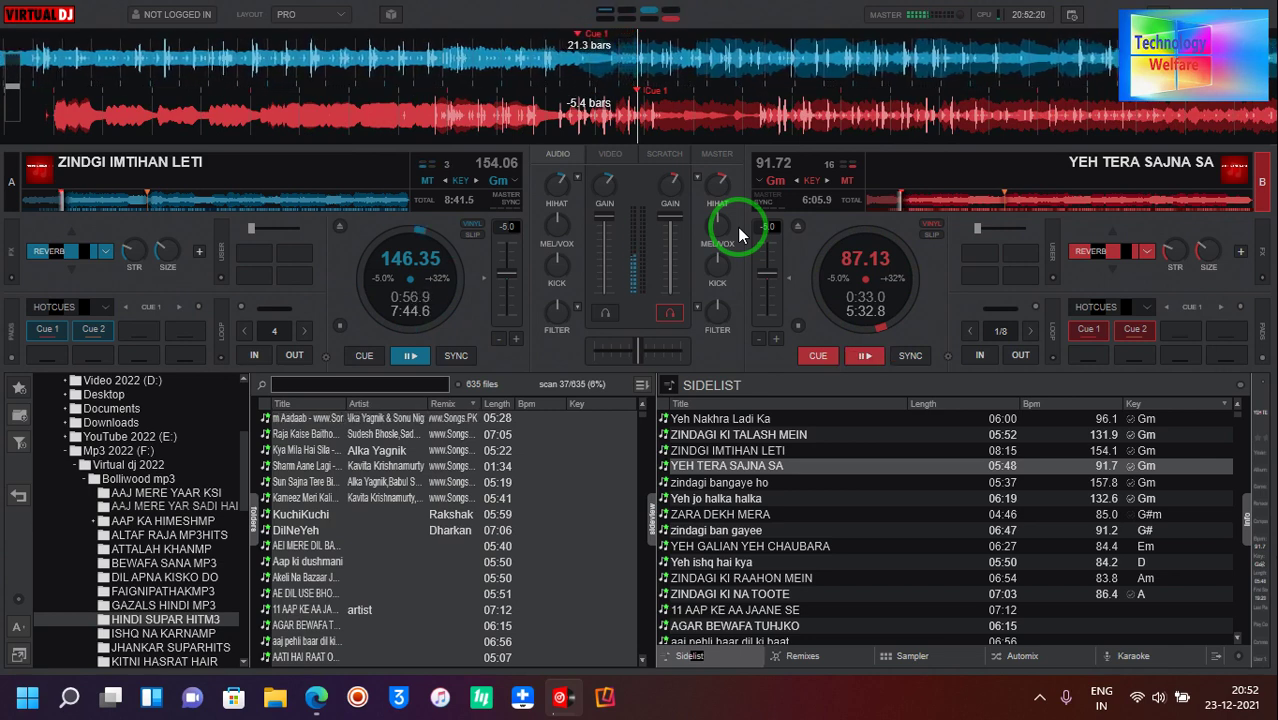
key("2")
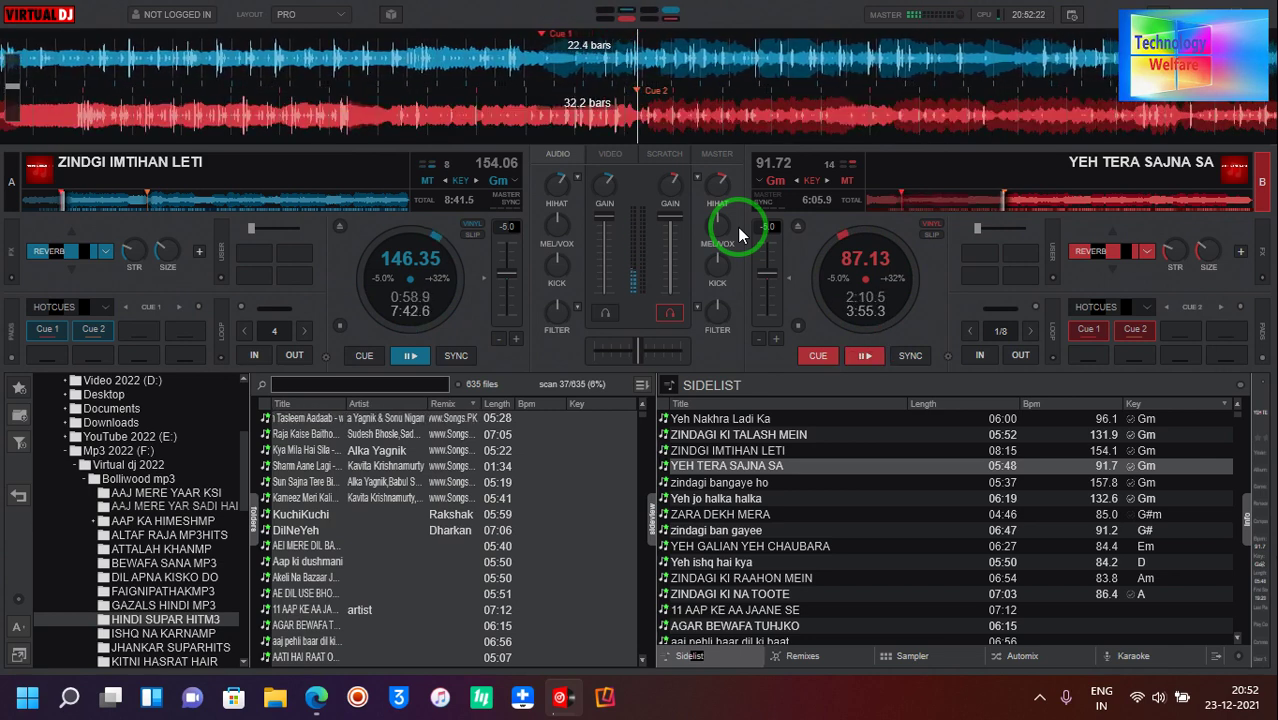
key("c")
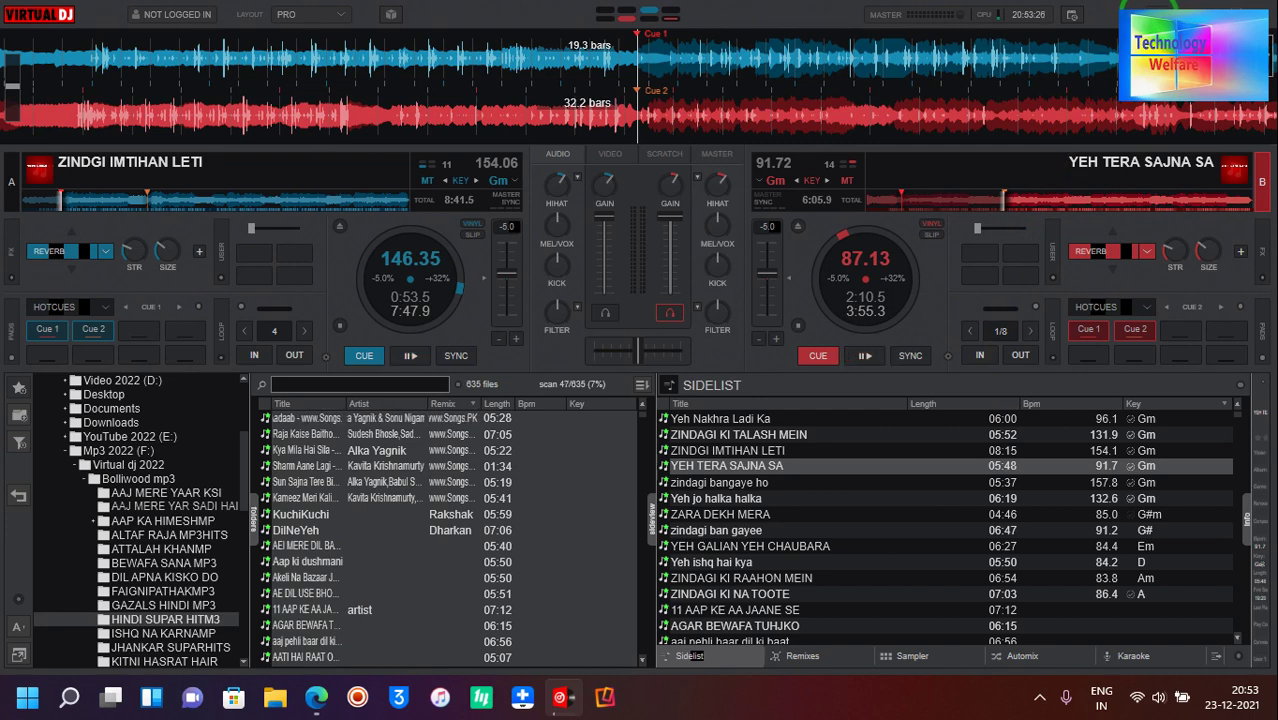
- Look up the action assigned to the A key in the keyboard mapping settings, keeping deck A's hot cue pads in view
left_click(1071, 14)
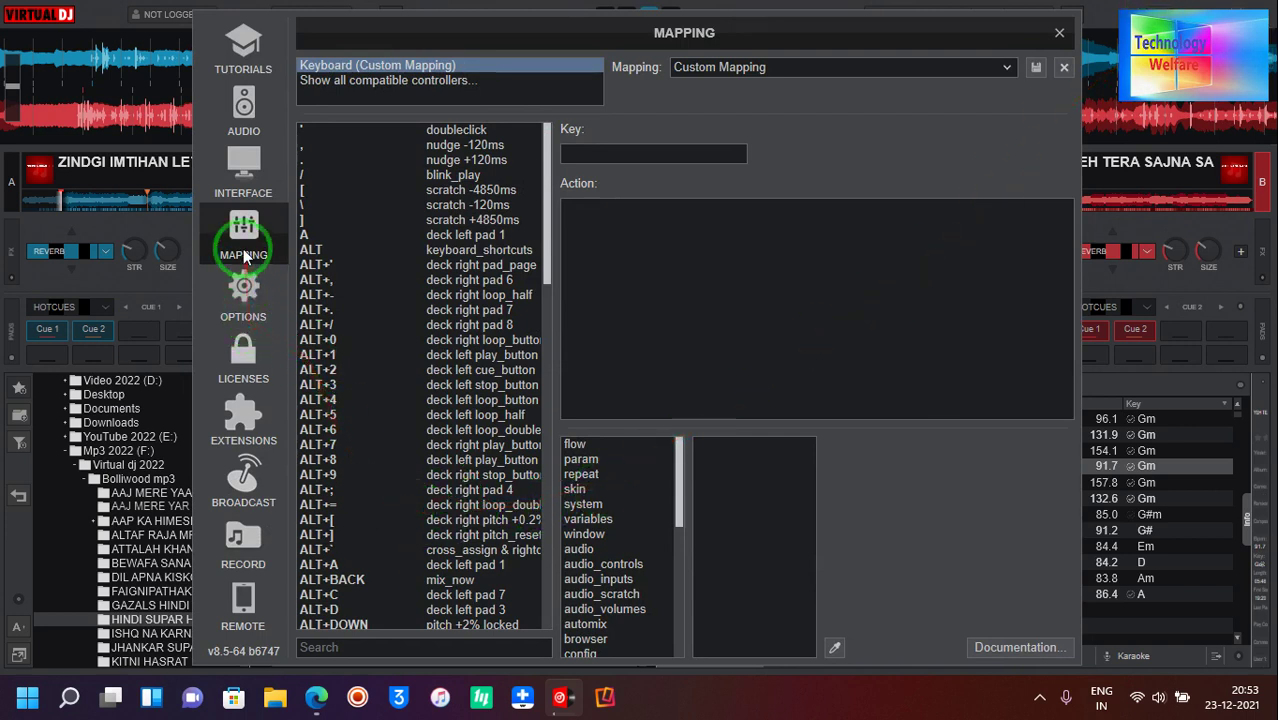
left_click(606, 151)
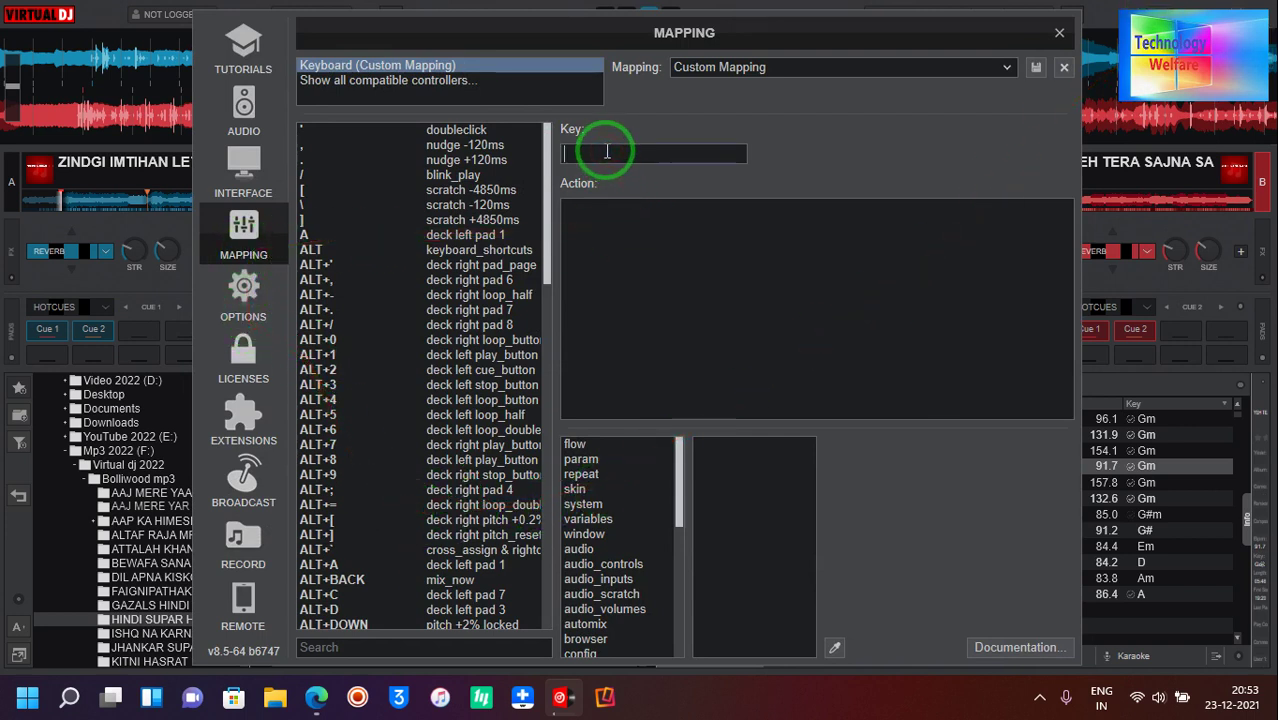
key("a")
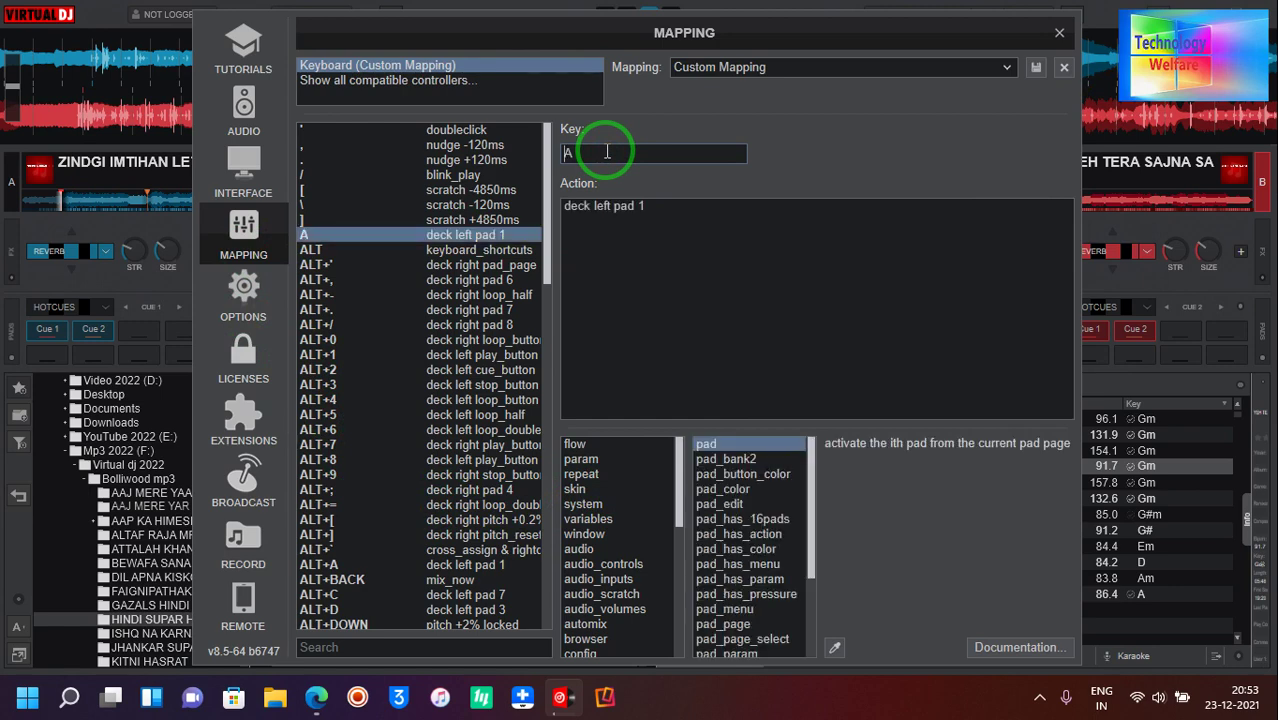
left_click_drag(628, 32, 753, 120)
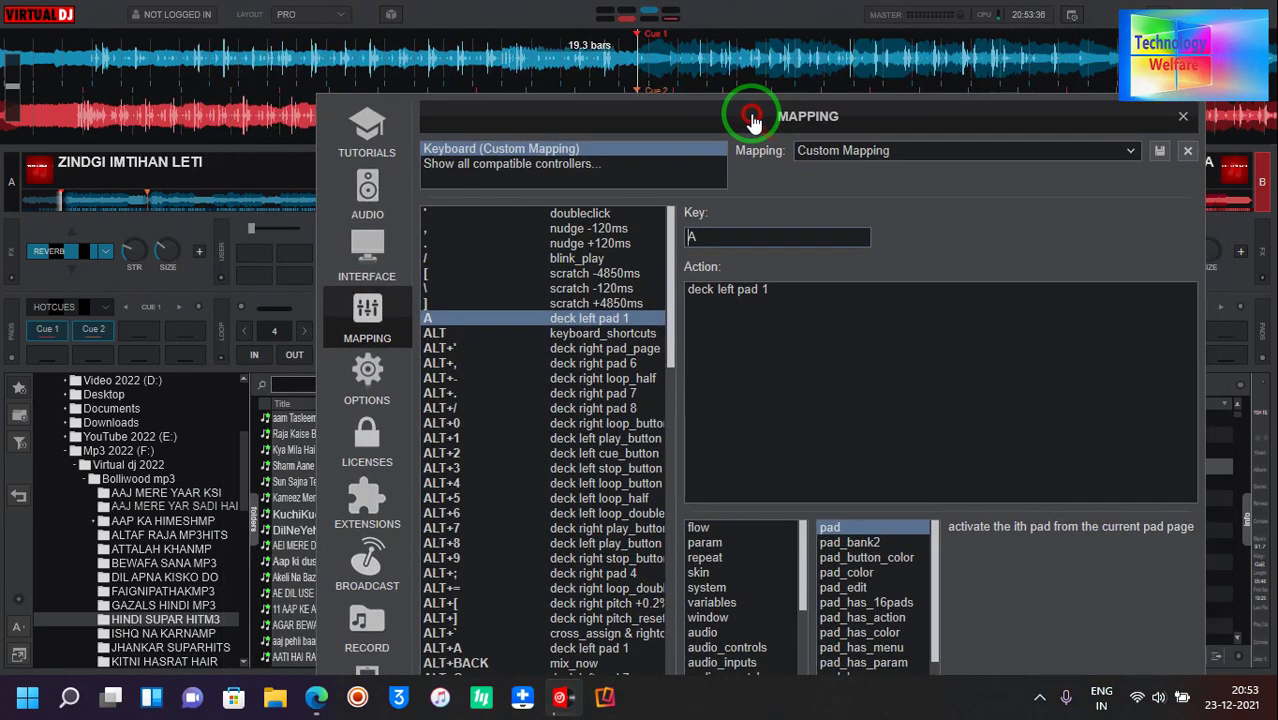
left_click(748, 305)
left_click(58, 333)
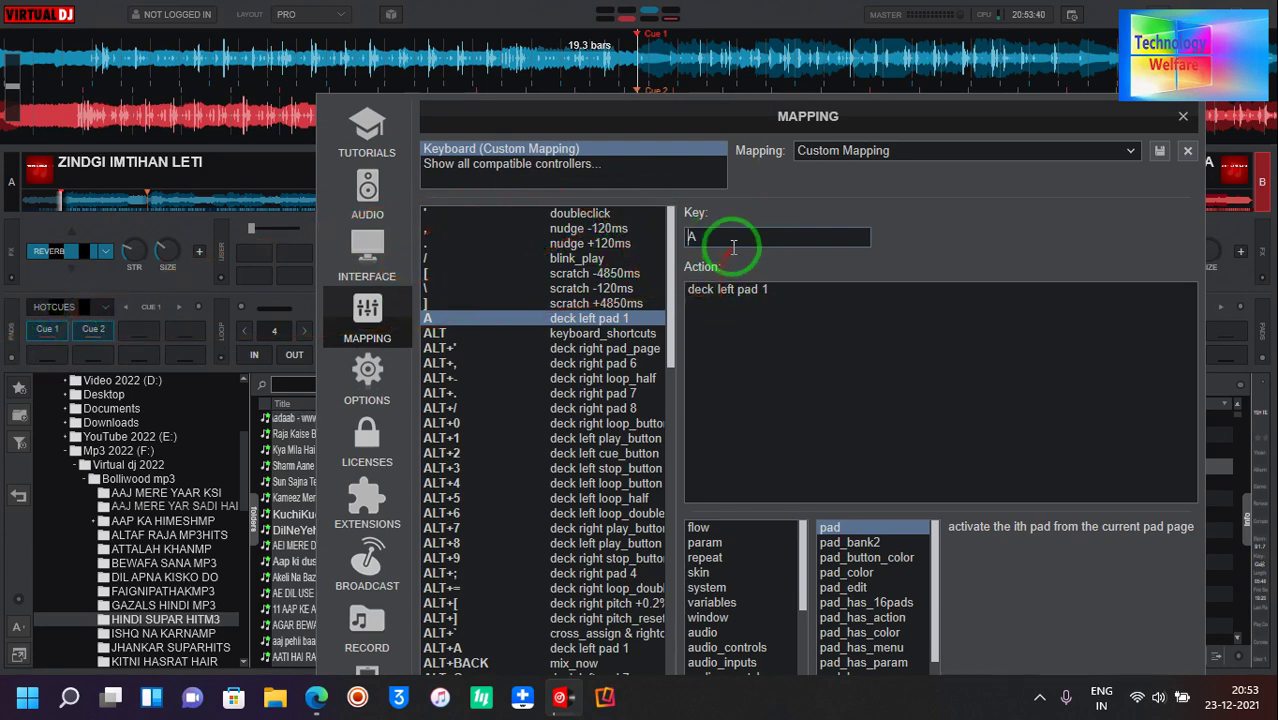
- Look up the mapped actions for the S, D and H keys and uncover deck B's hot cue pads behind the mapping window
key("s")
left_click(25, 340)
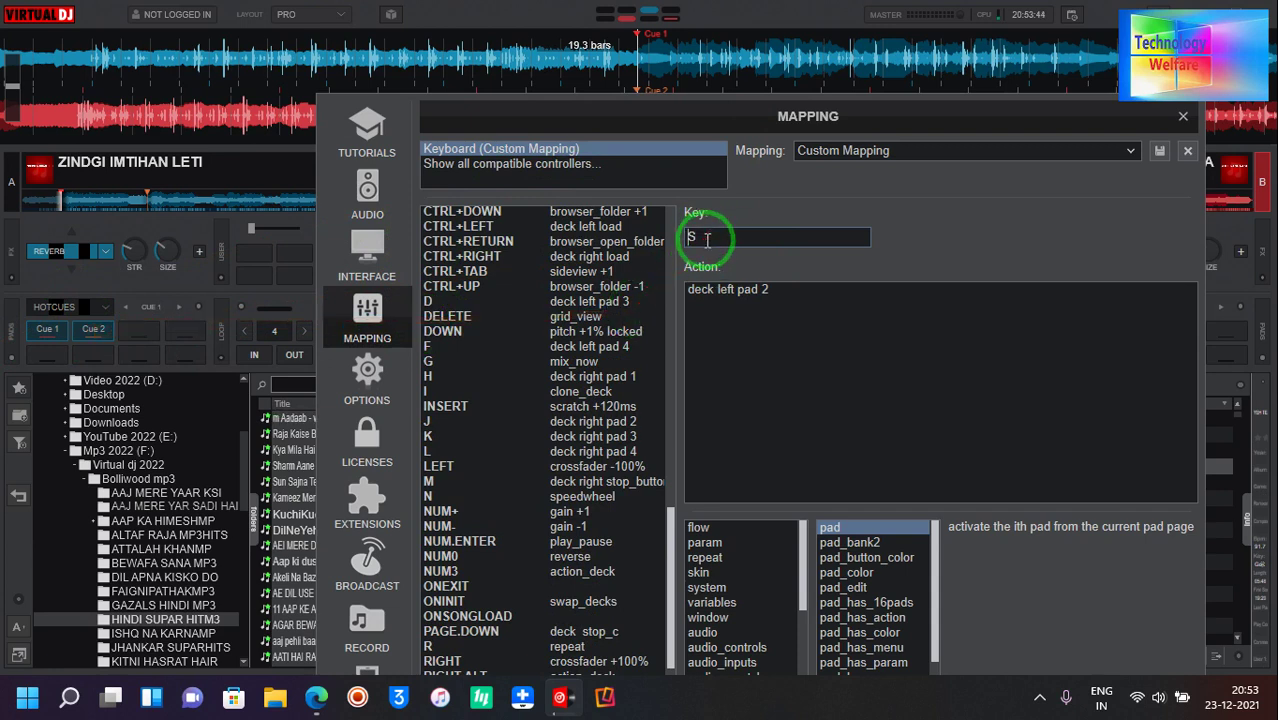
key("d")
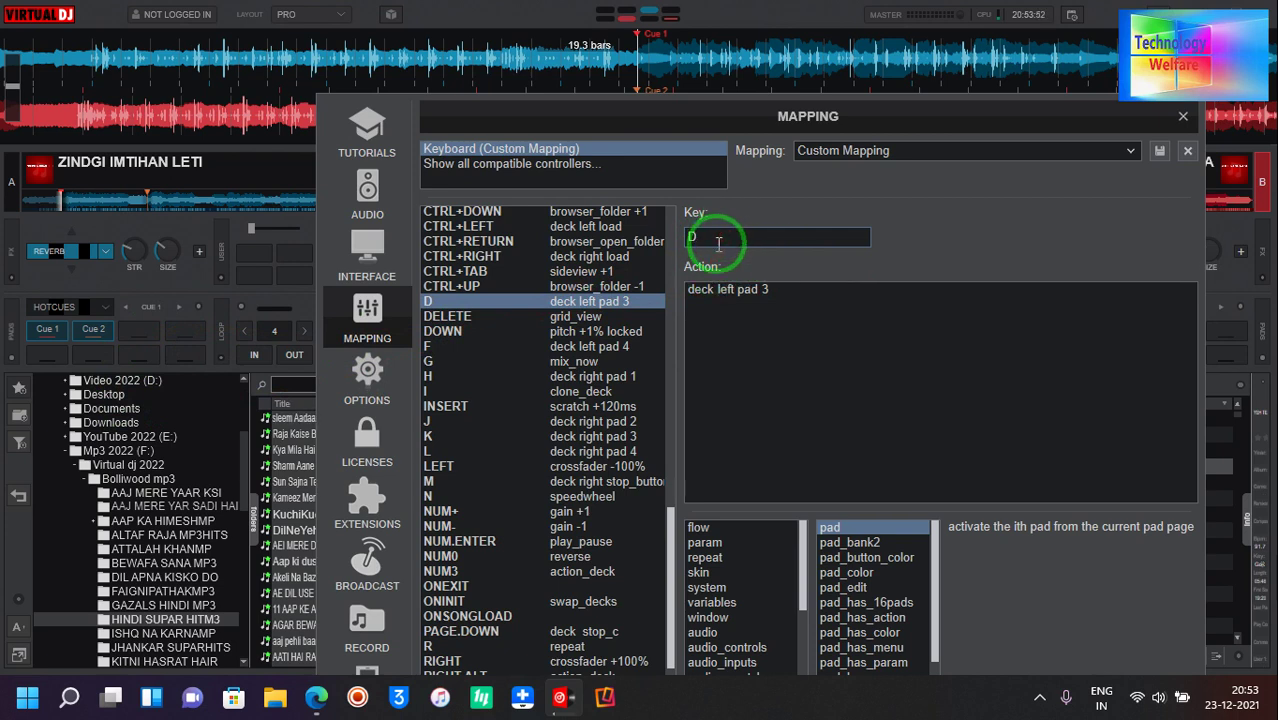
key("h")
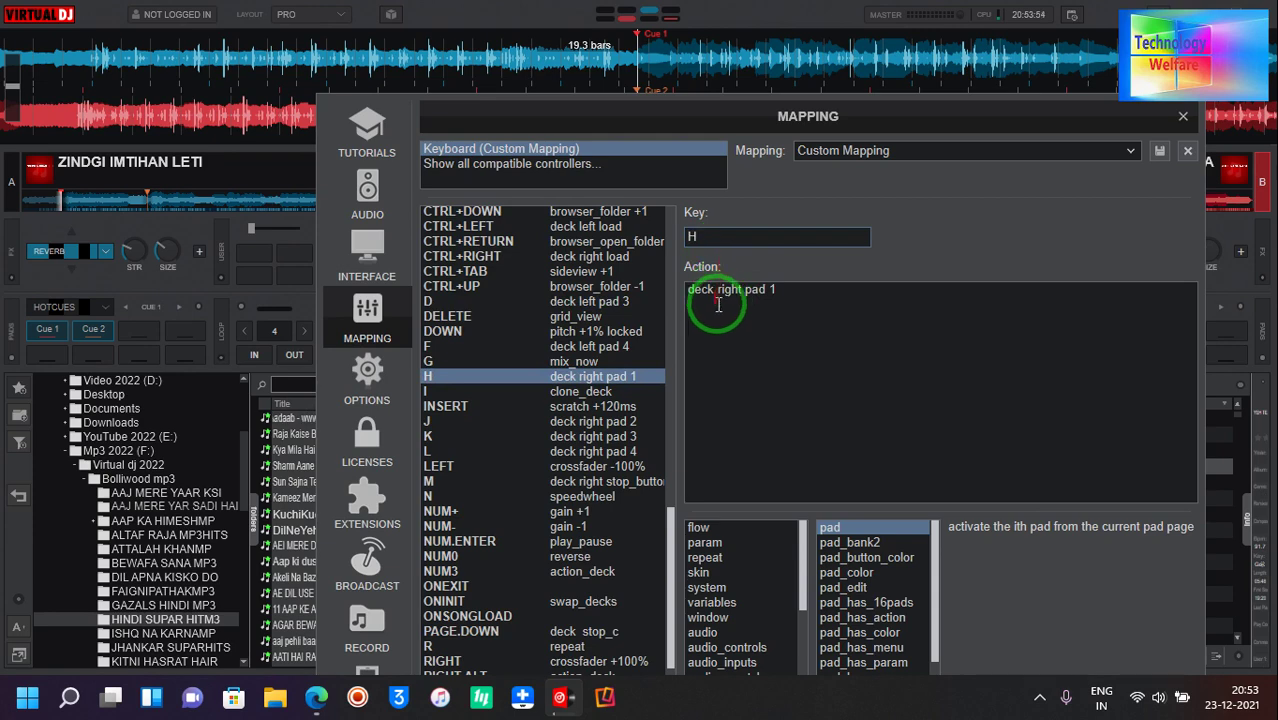
left_click_drag(919, 118, 782, 339)
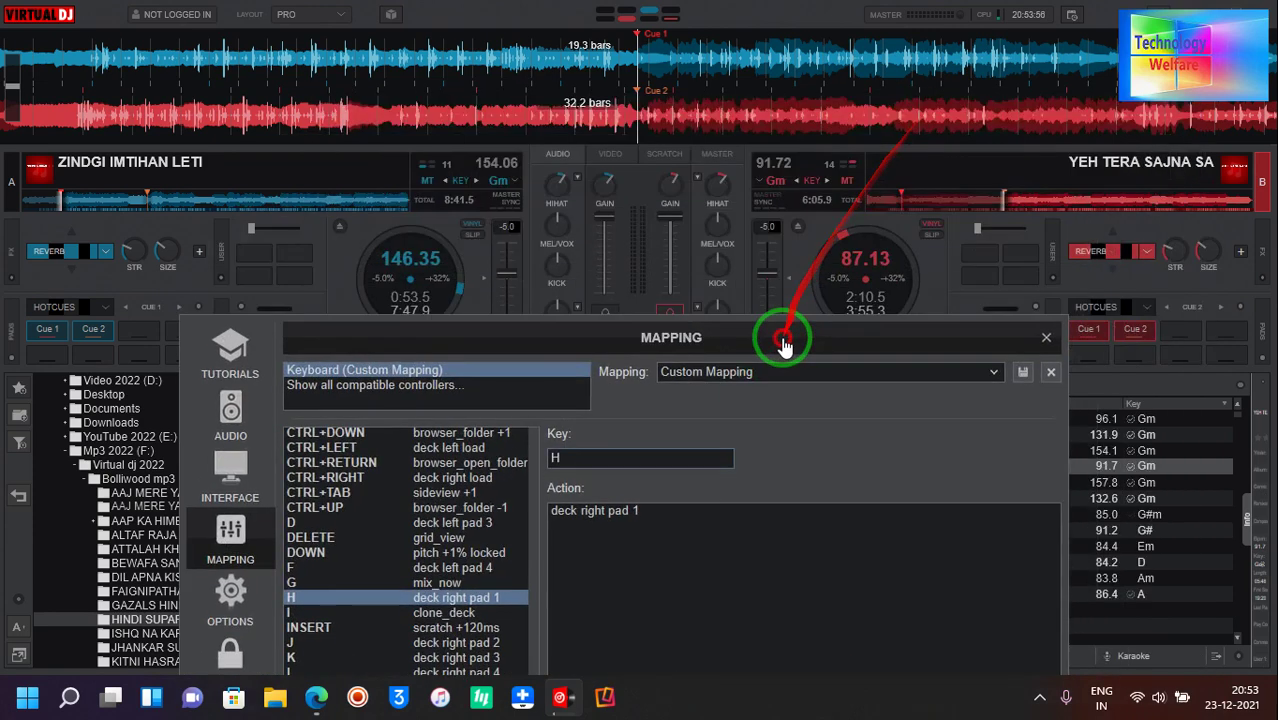
left_click_drag(683, 357, 530, 215)
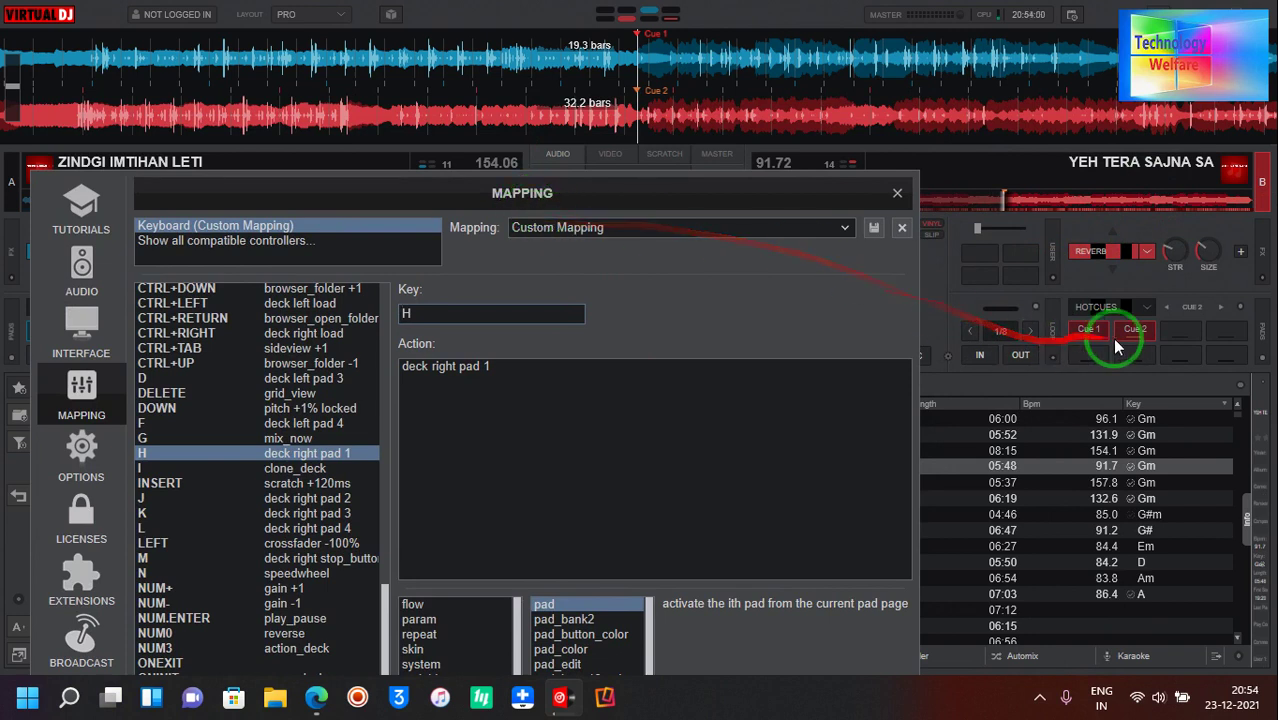
- Look up the action mapped to the J key and uncover both decks' hot cue pads behind the mapping window
left_click(1092, 331)
left_click(770, 348)
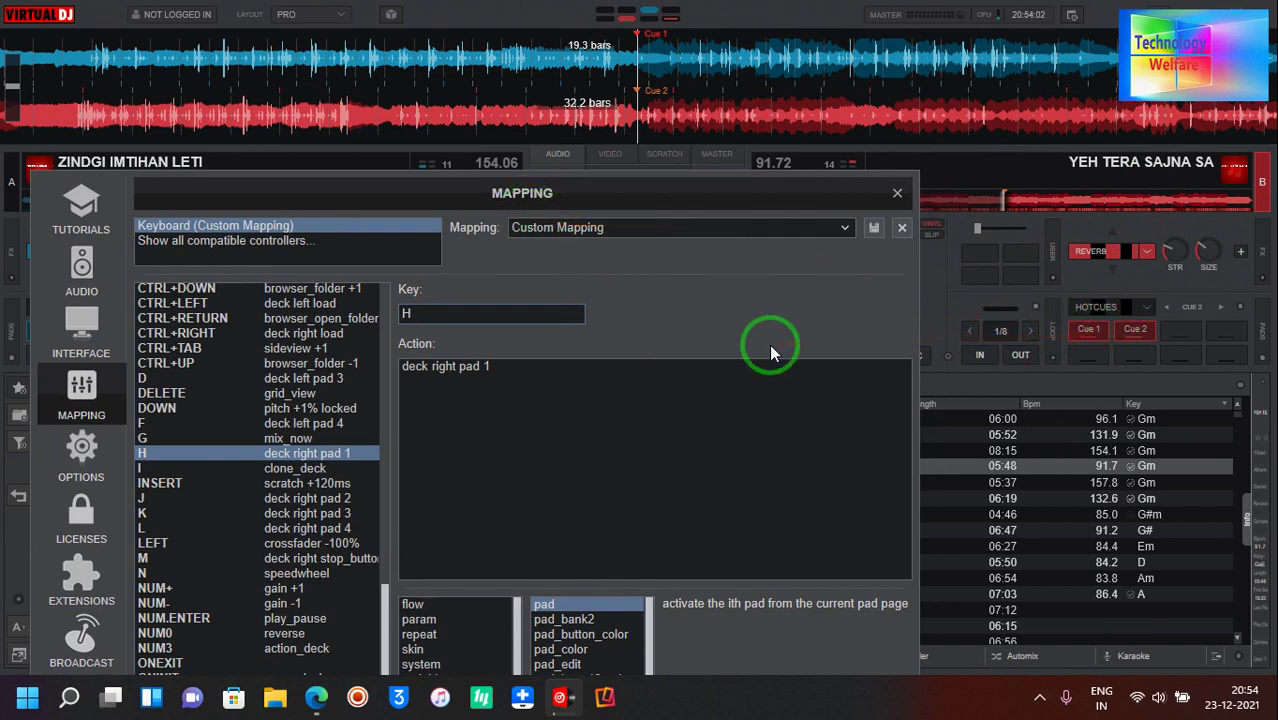
key("j")
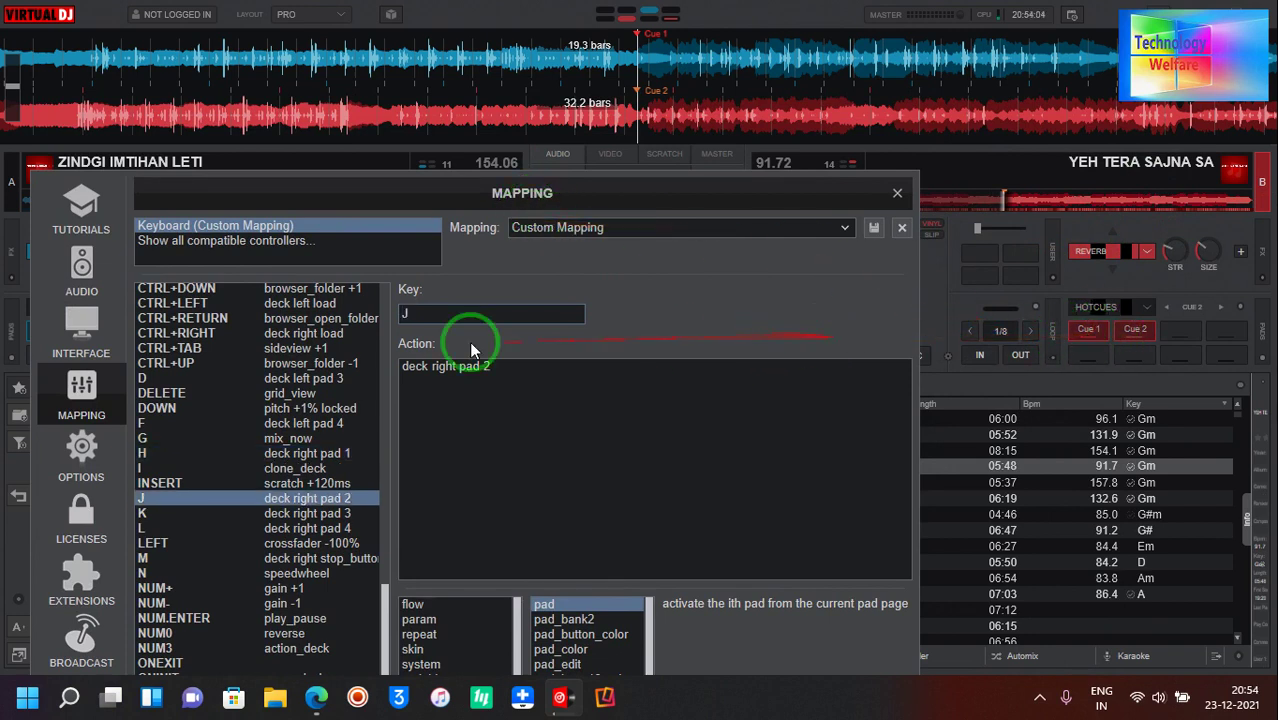
left_click(1133, 334)
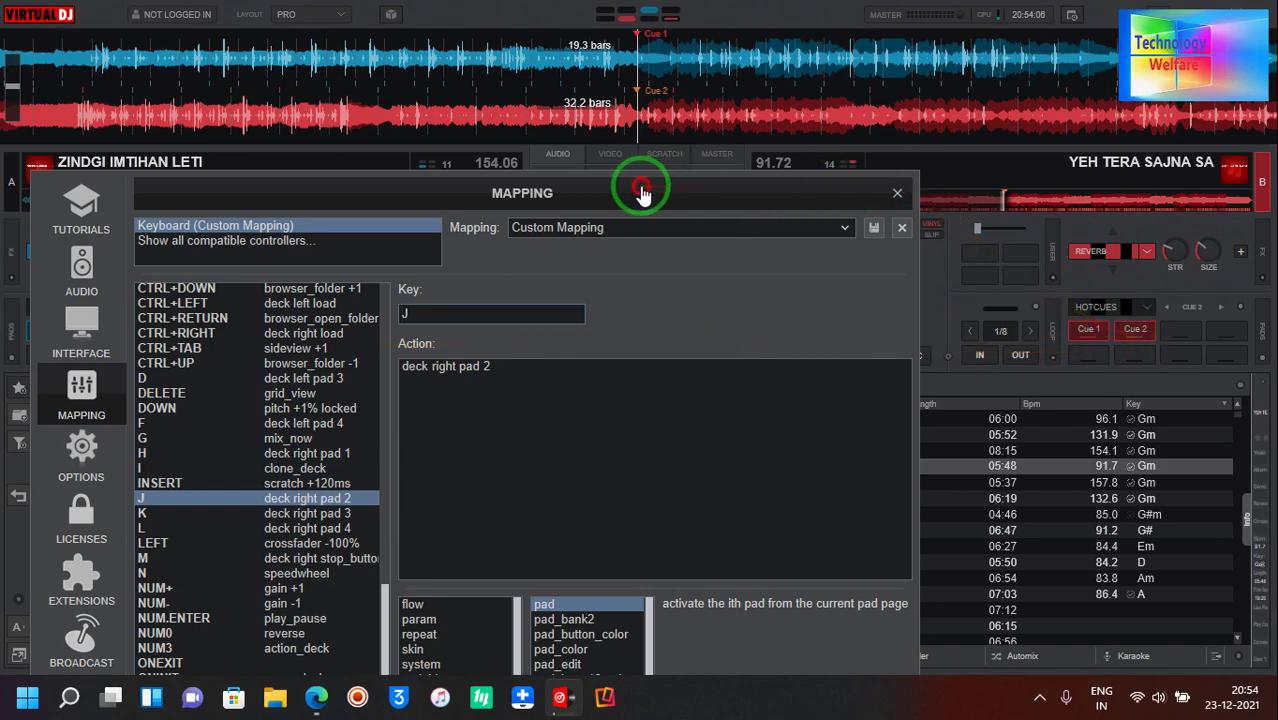
left_click_drag(650, 190, 722, 348)
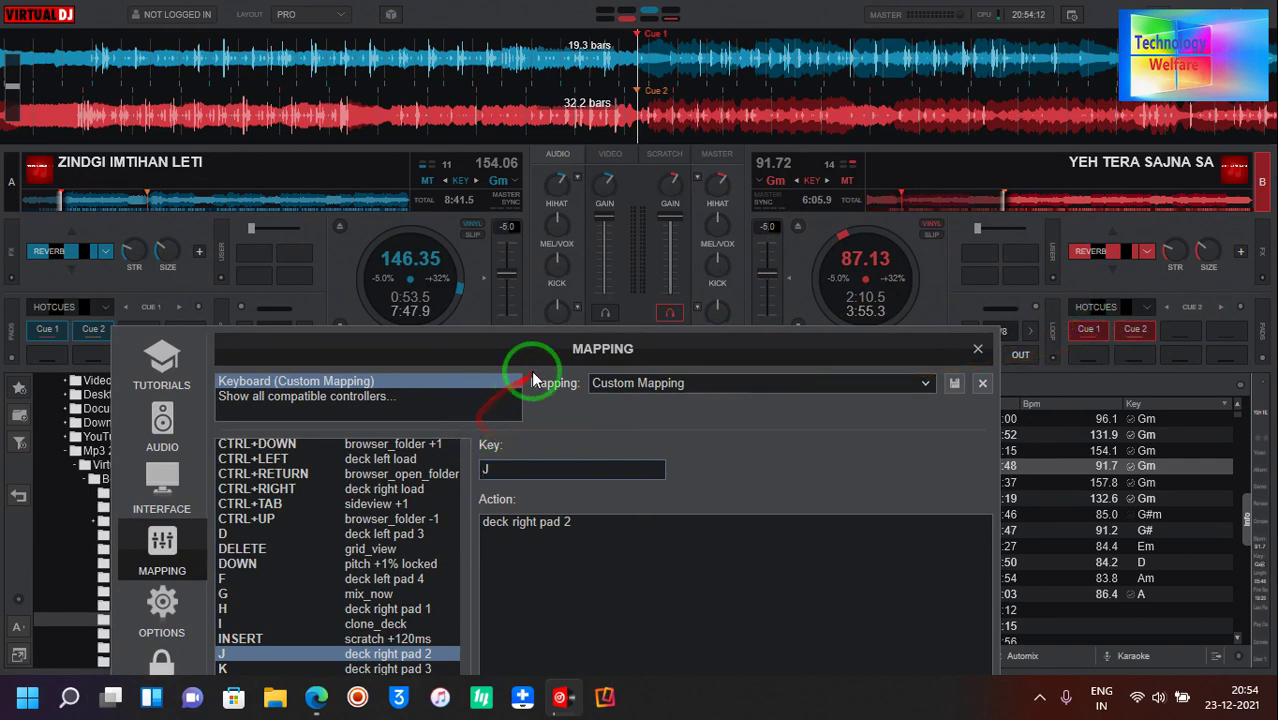
left_click_drag(555, 350, 560, 435)
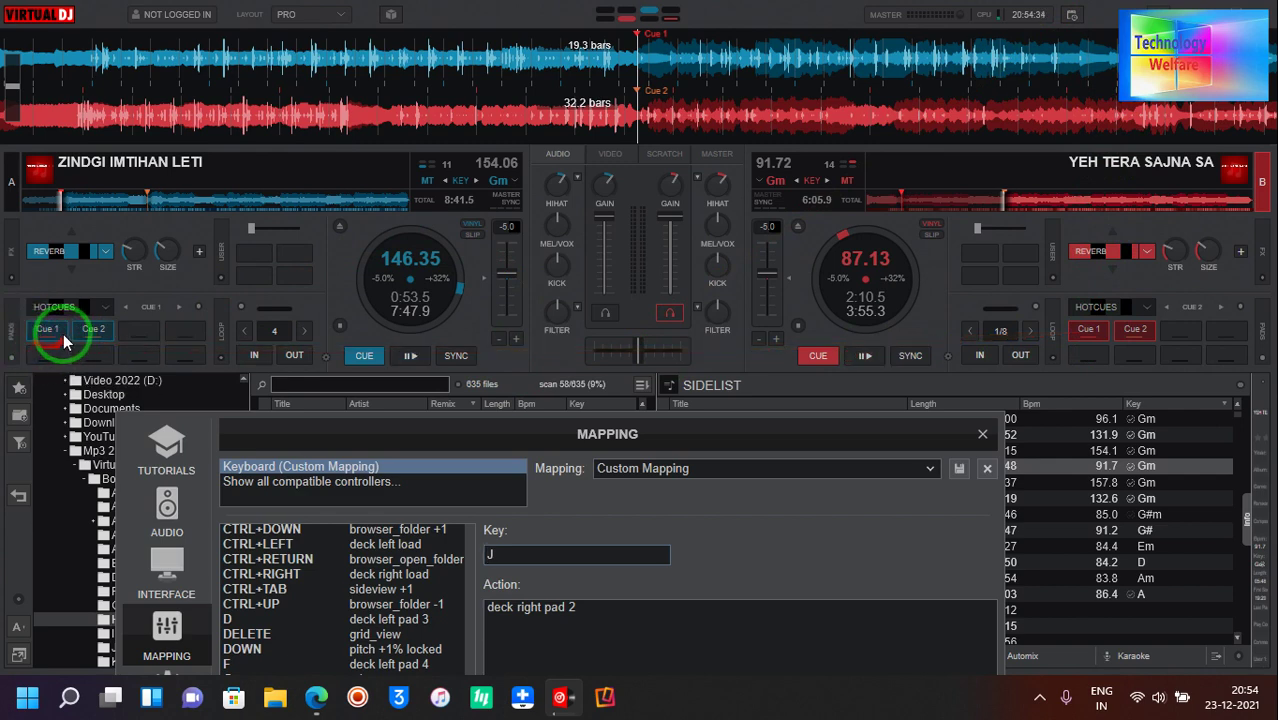
left_click_drag(593, 434, 668, 443)
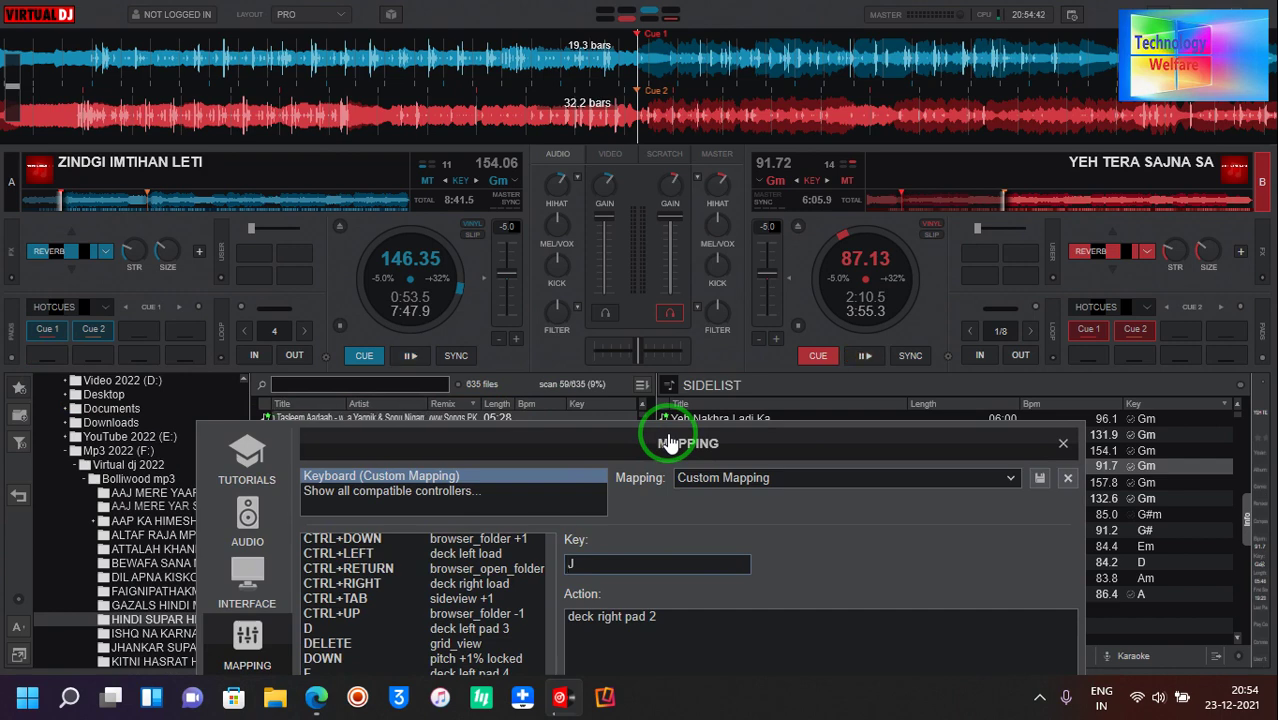
- Look up the actions mapped to the Z and M keys, uncovering both decks' playback controls behind the mapping window
left_click_drag(670, 443, 720, 149)
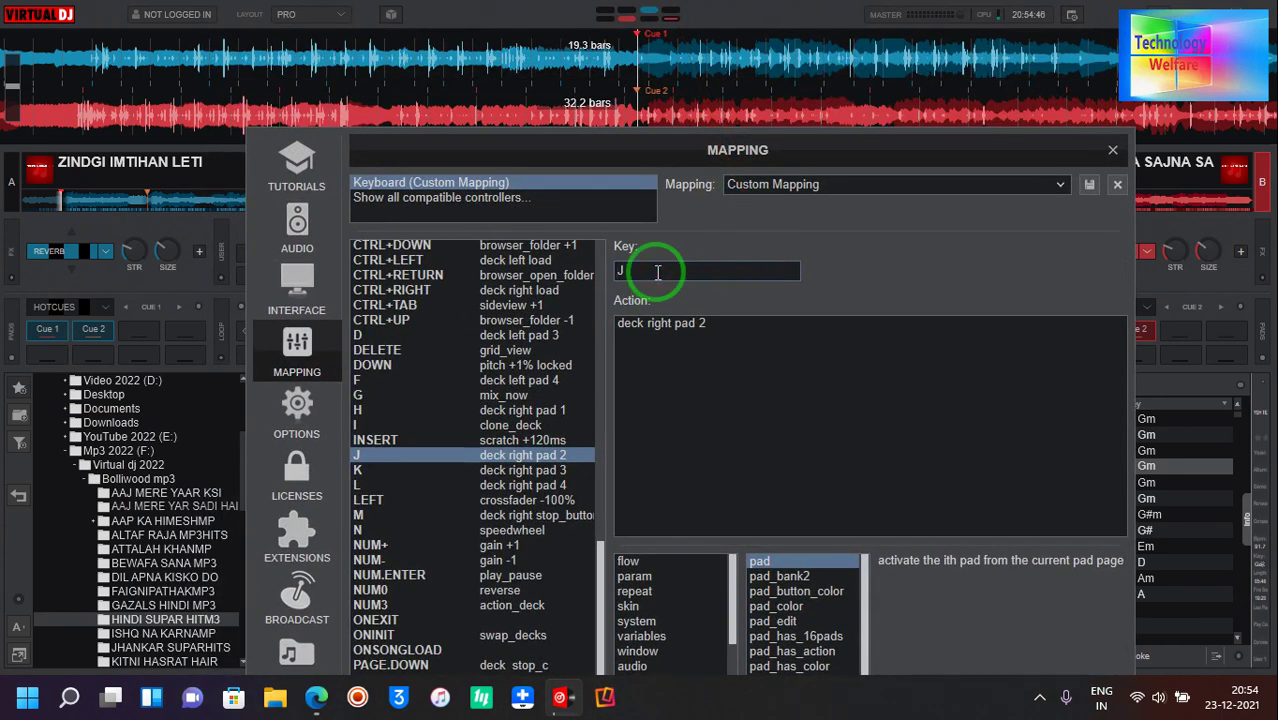
key("z")
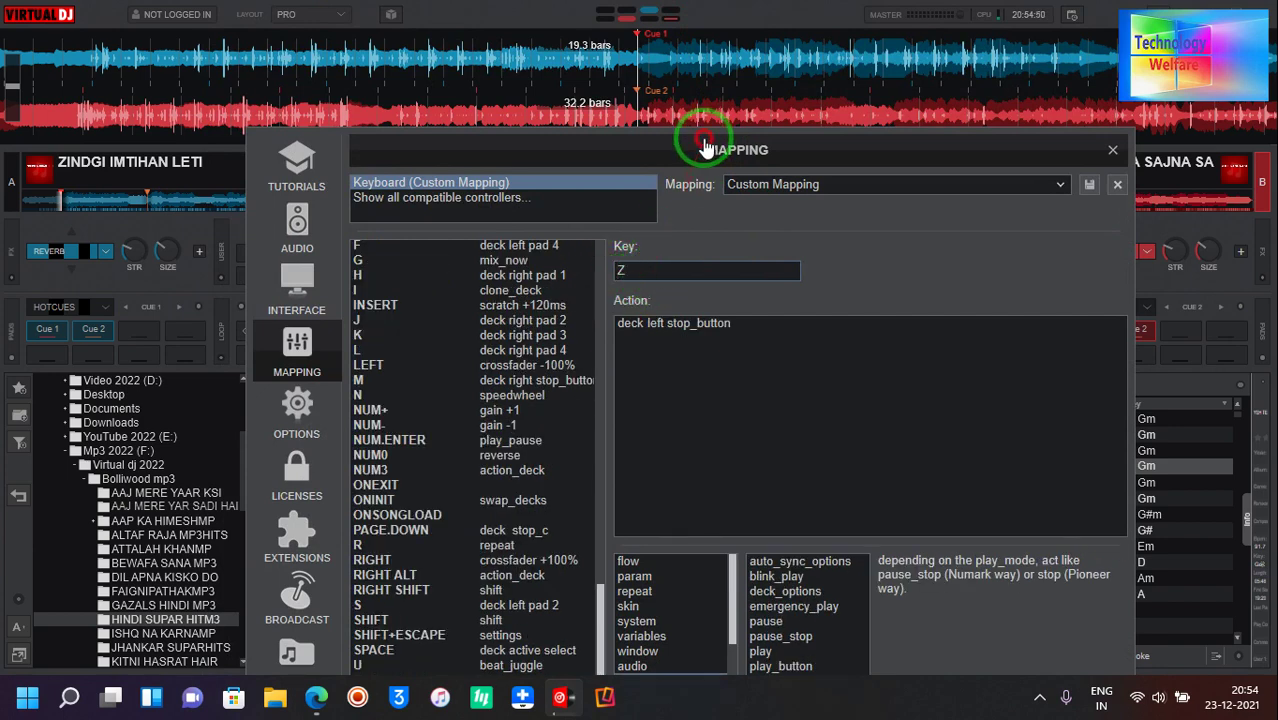
left_click_drag(705, 148, 704, 162)
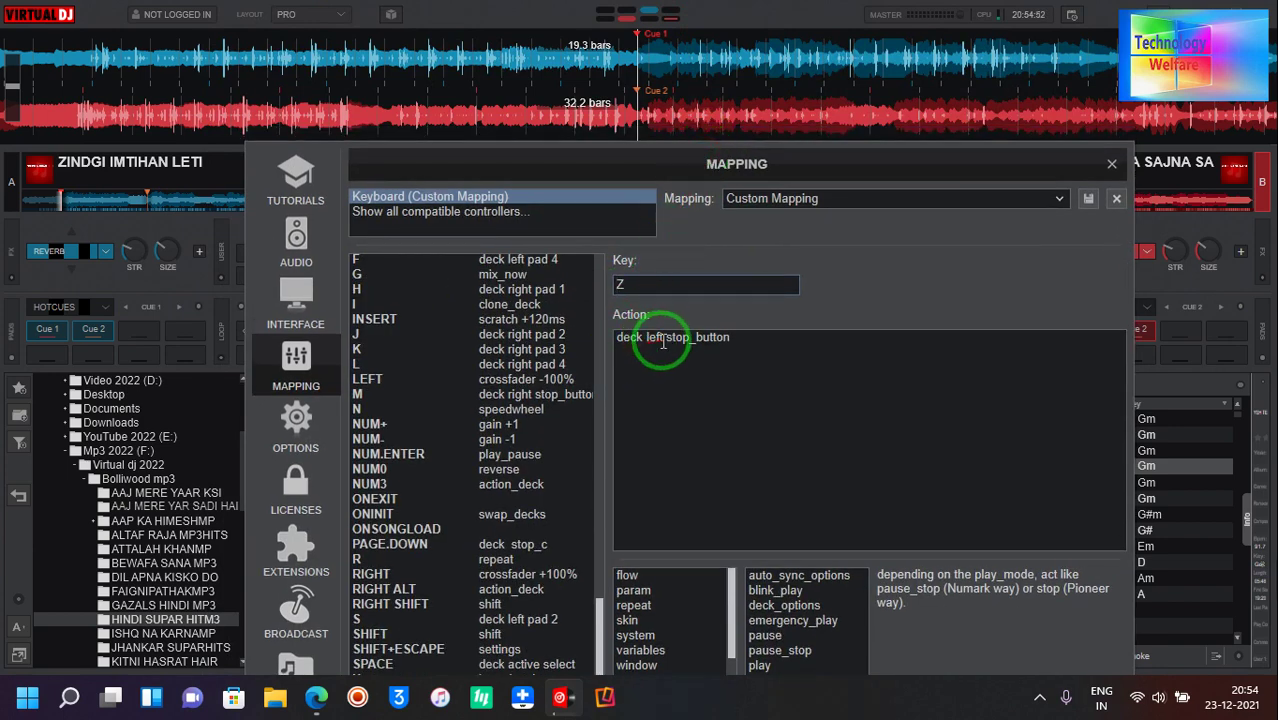
left_click_drag(831, 166, 836, 400)
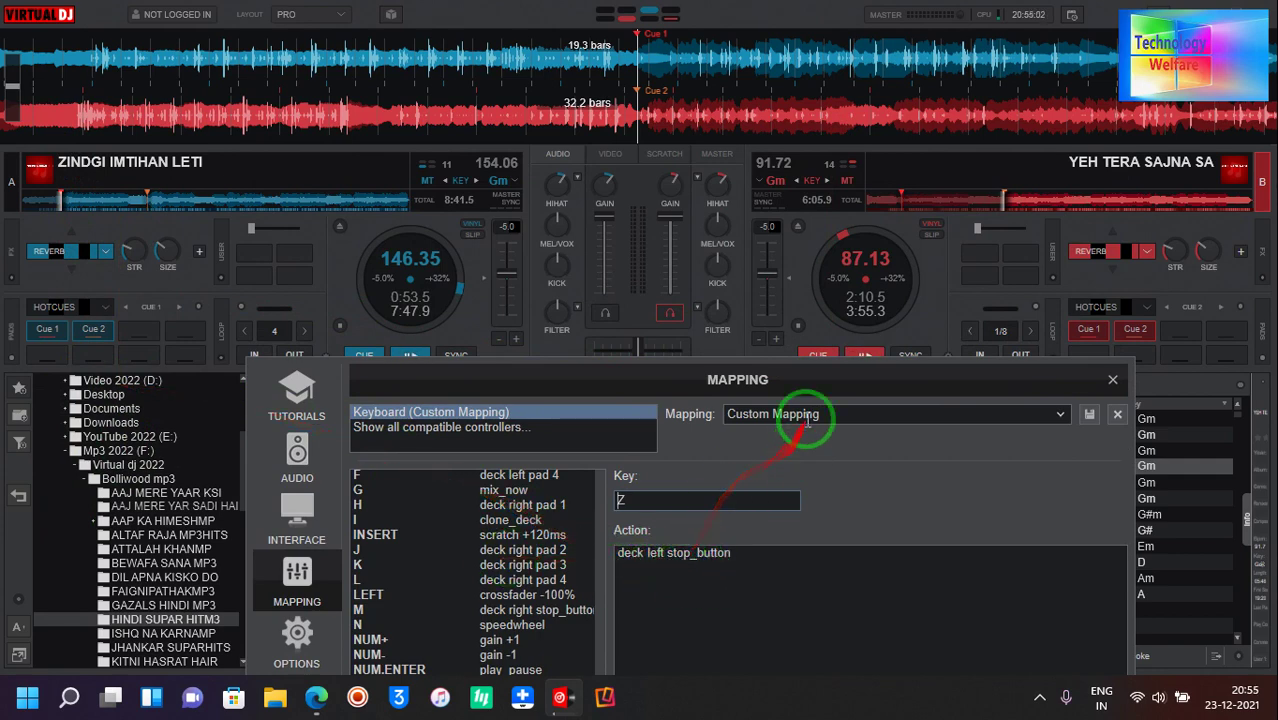
left_click_drag(827, 379, 715, 422)
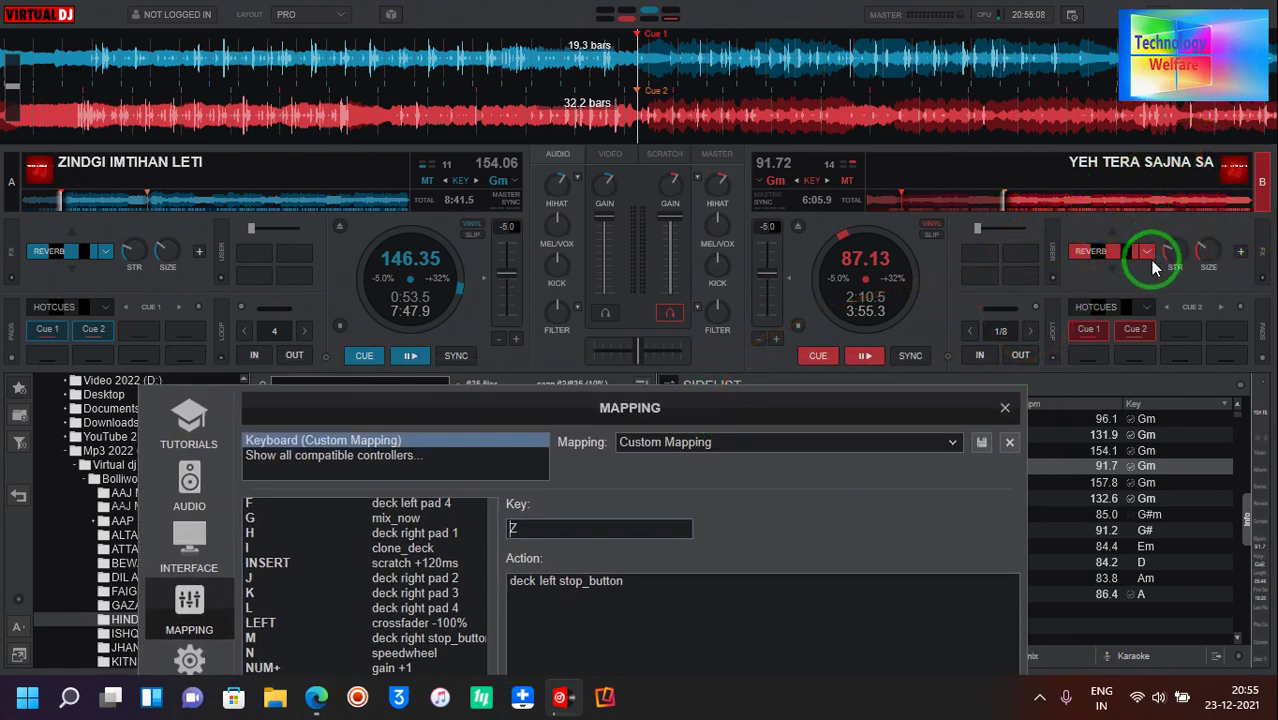
key("m")
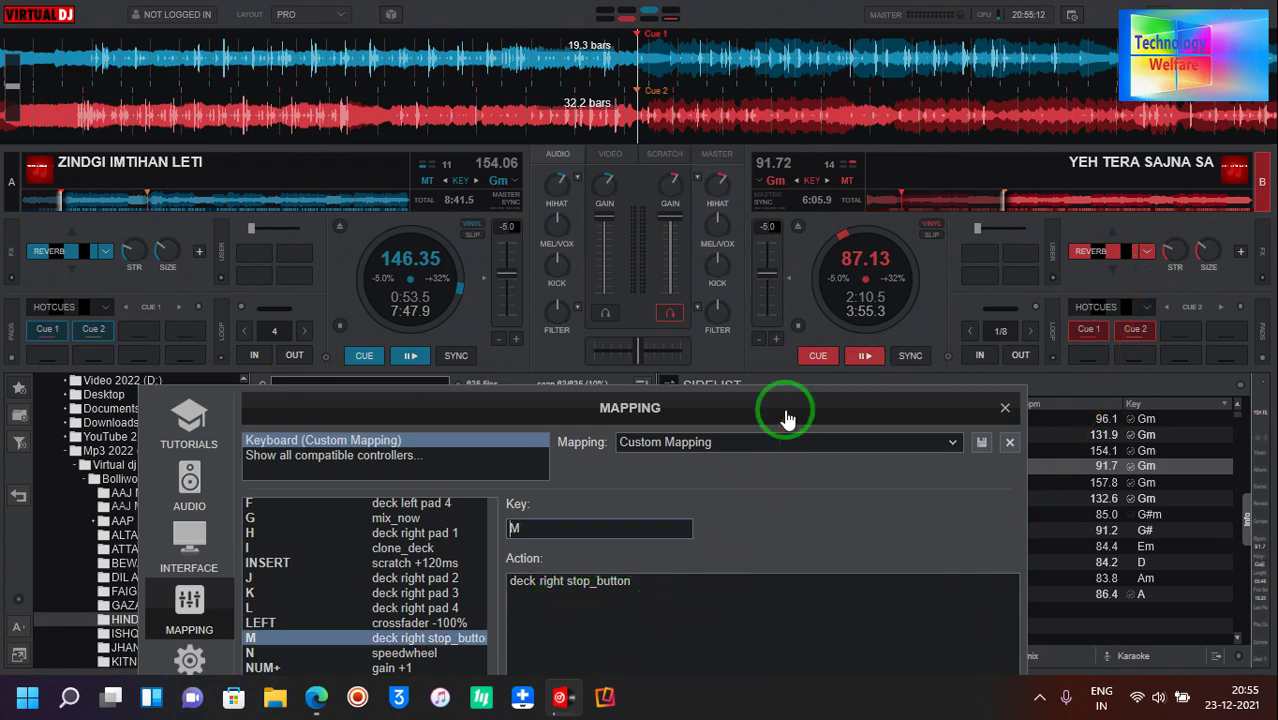
left_click_drag(782, 412, 864, 134)
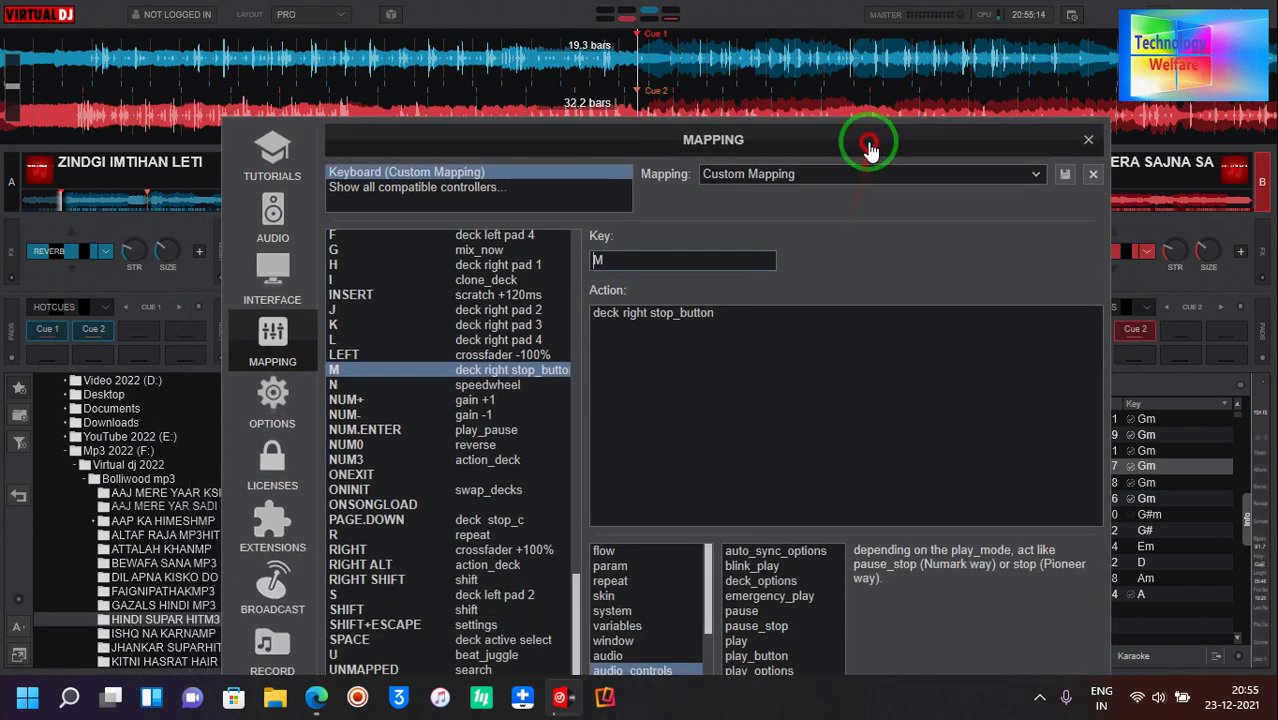
- Recheck the actions mapped to the A, H and Z keys, then close the mapping settings
left_click(633, 263)
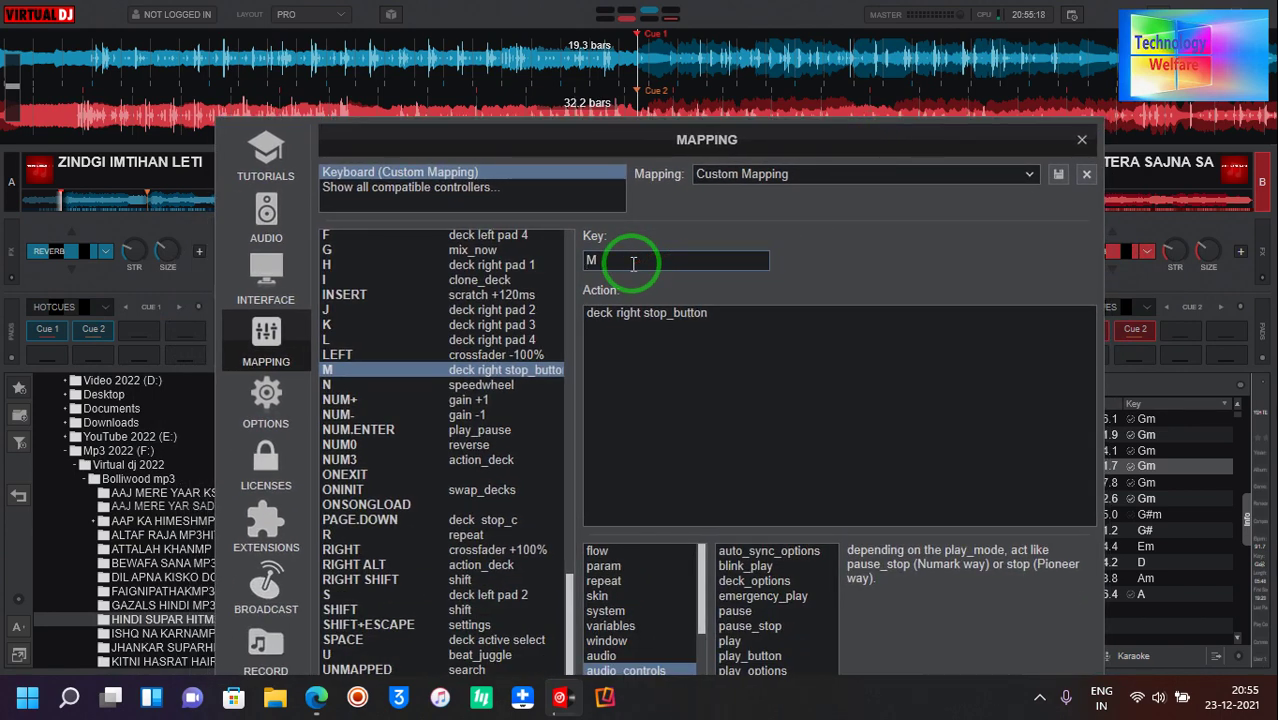
key("a")
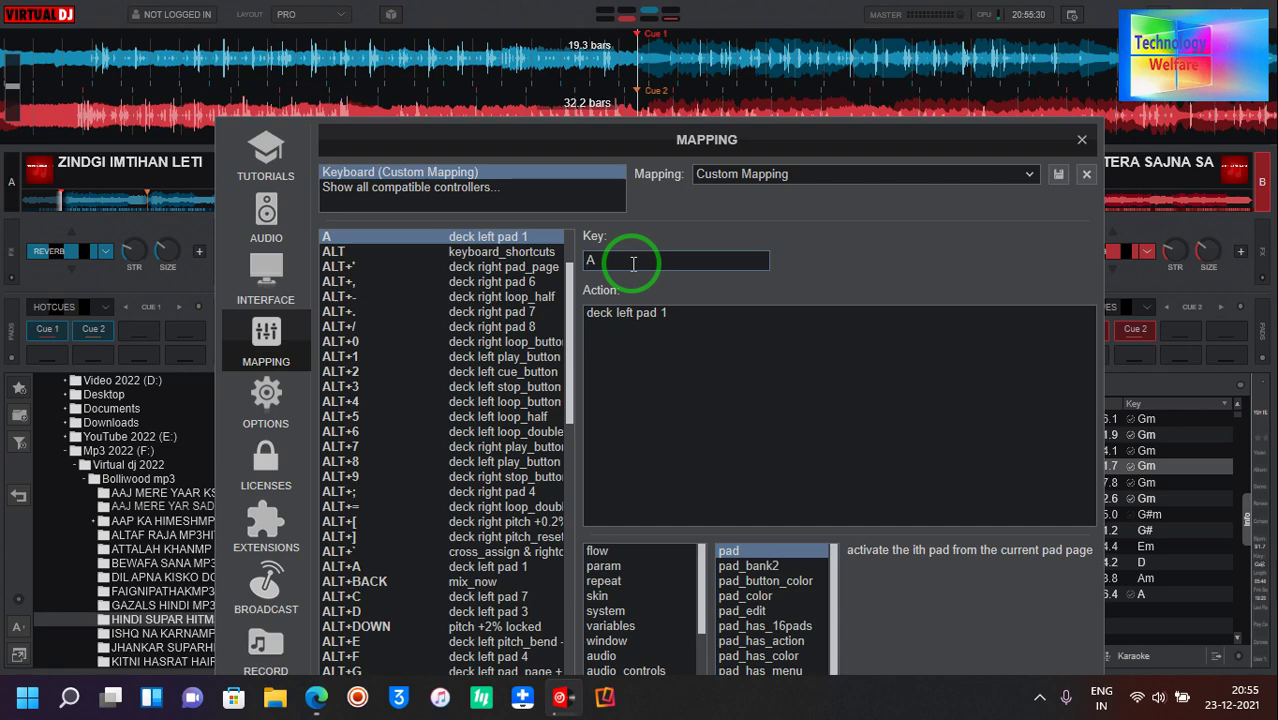
key("h")
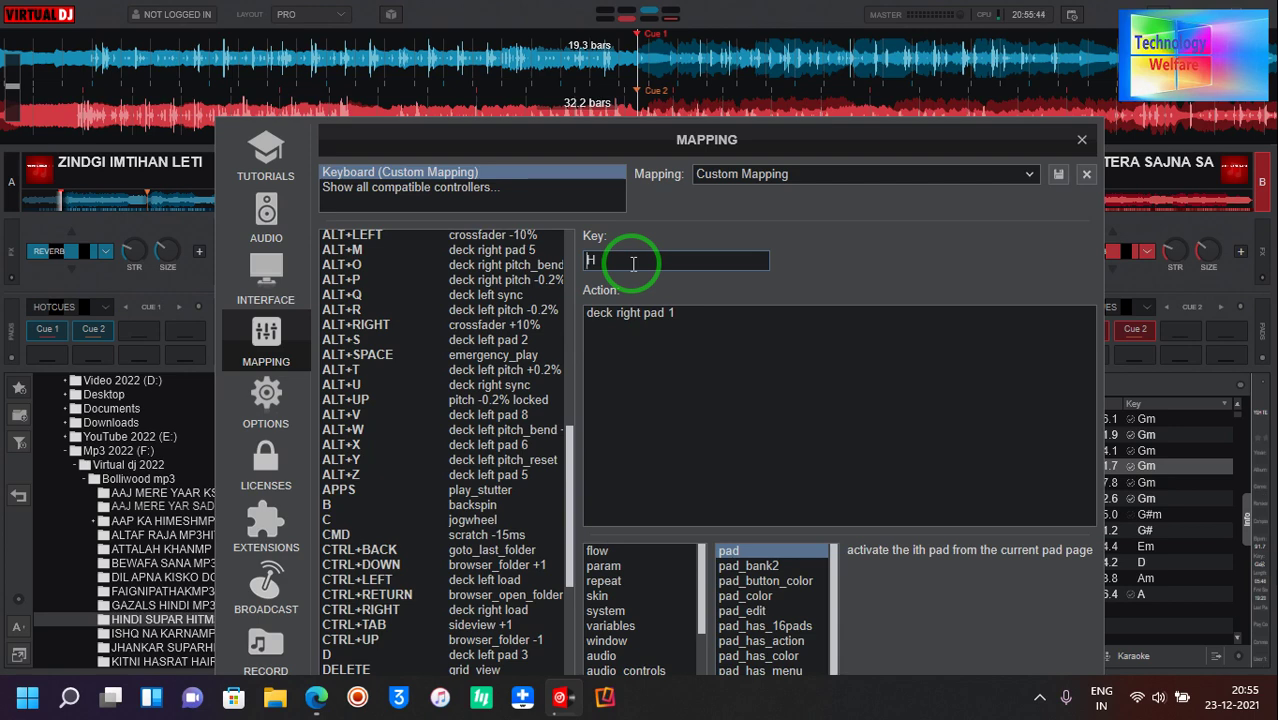
key("z")
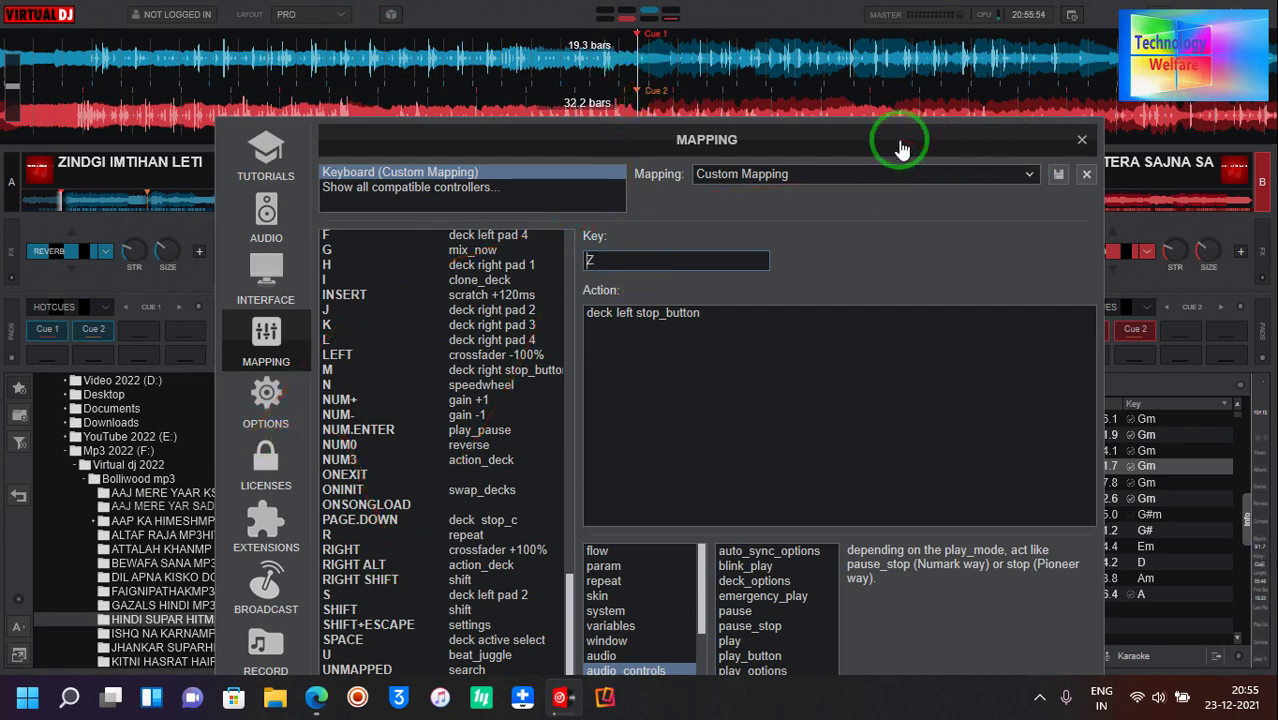
left_click_drag(900, 147, 955, 123)
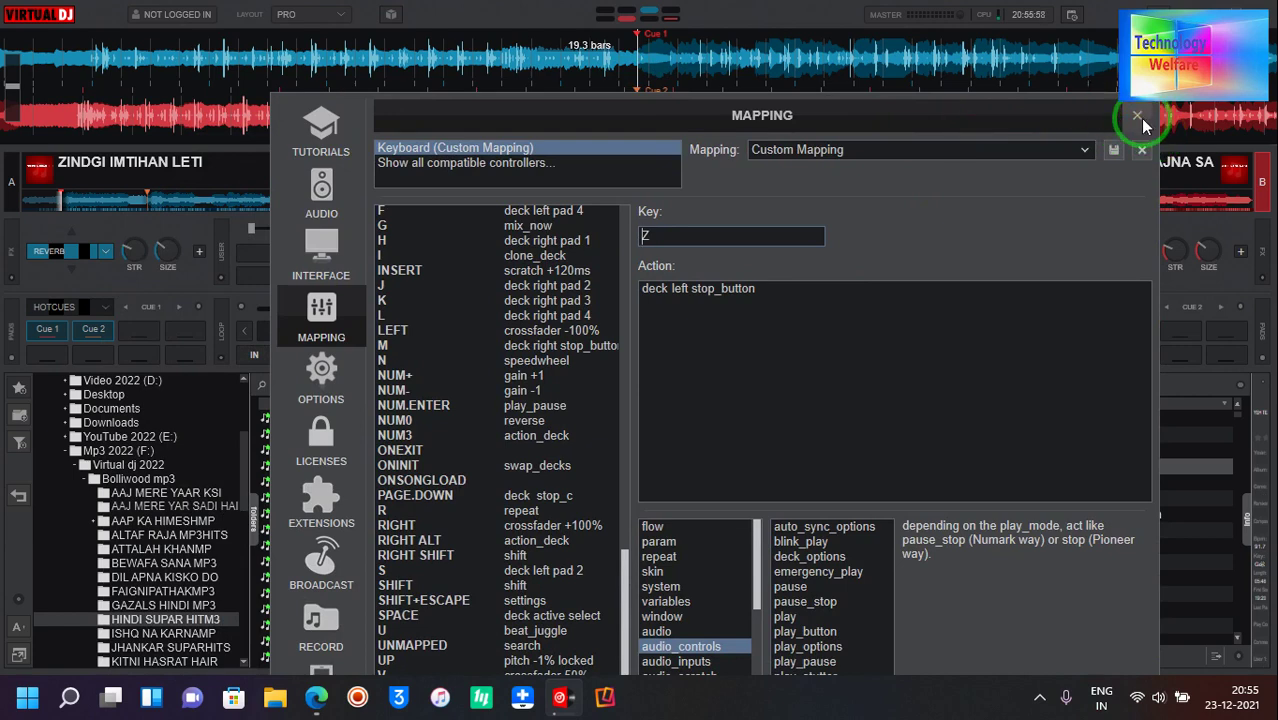
left_click(1137, 117)
- Play deck B from Cue 1, switch playback to deck A from its Cue 1, and return both decks to Cue 1
left_click(742, 468)
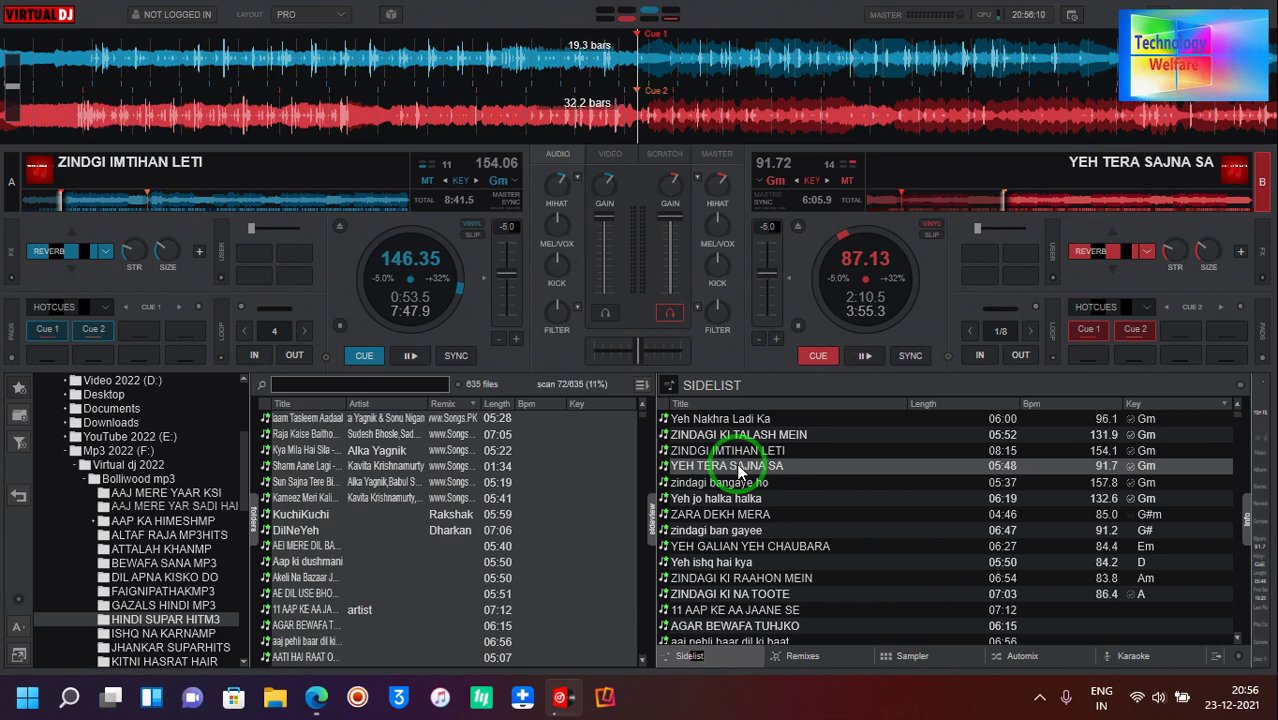
key("1")
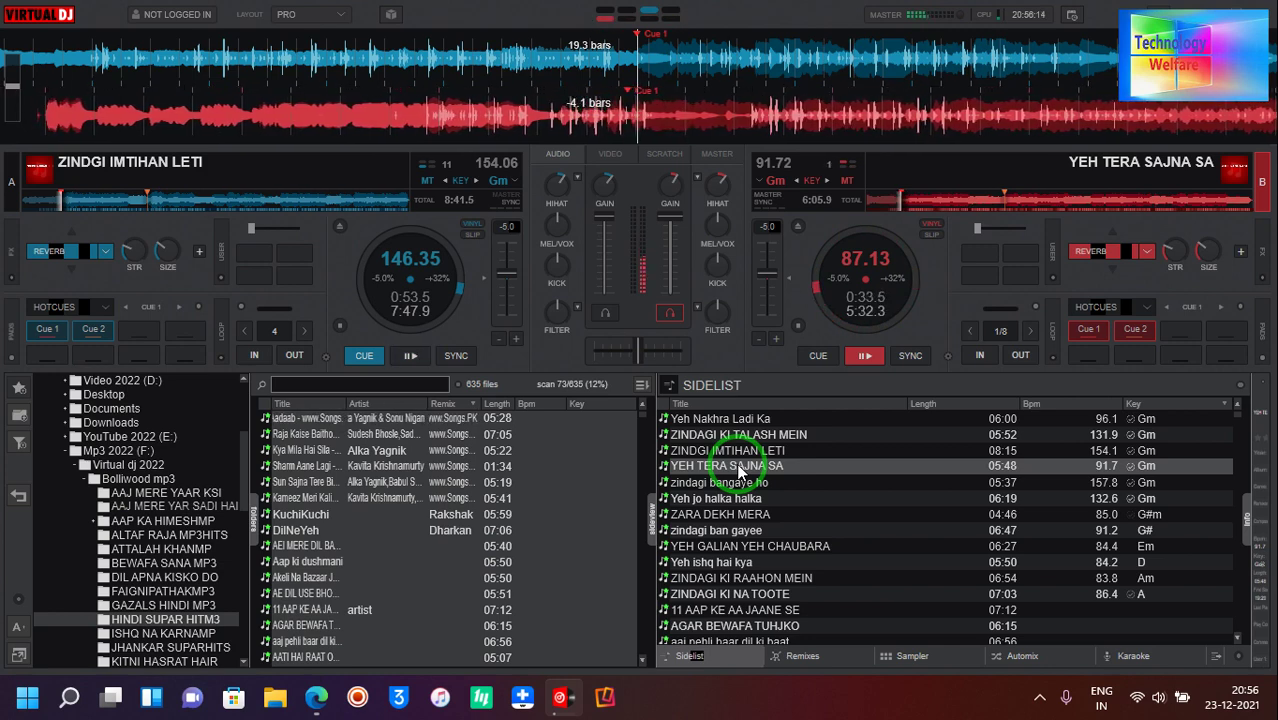
key("1")
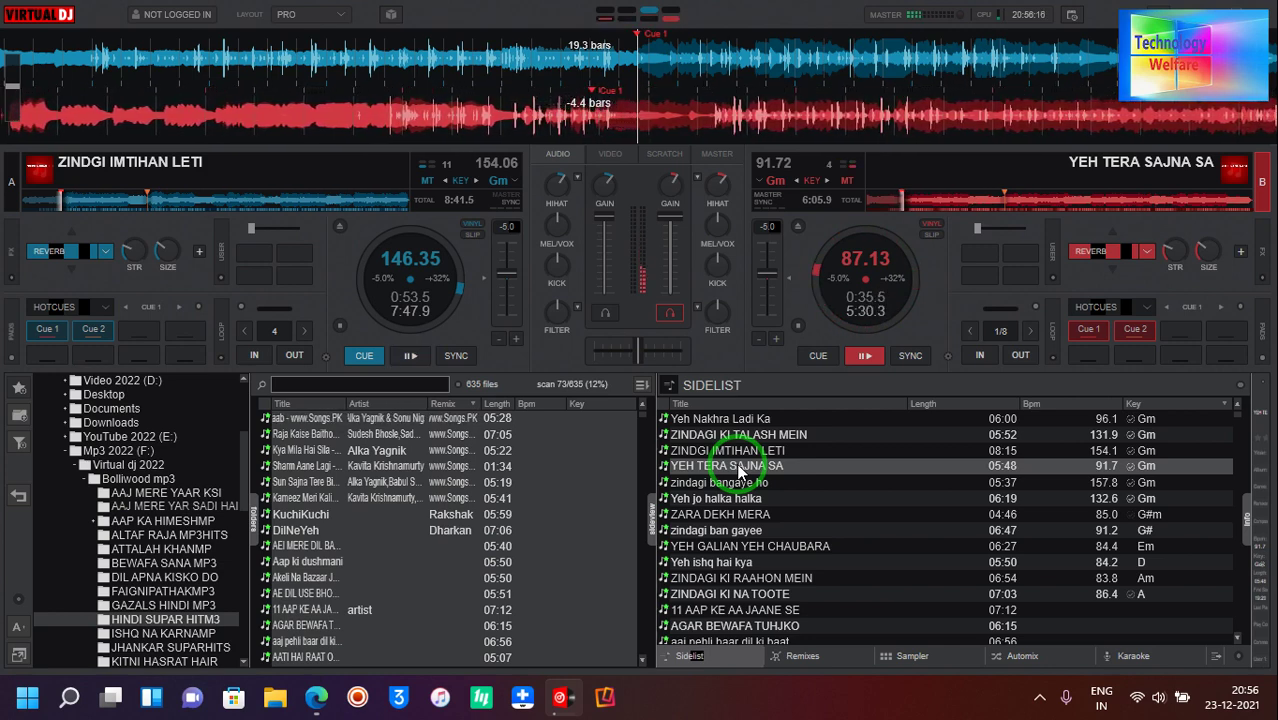
key("c")
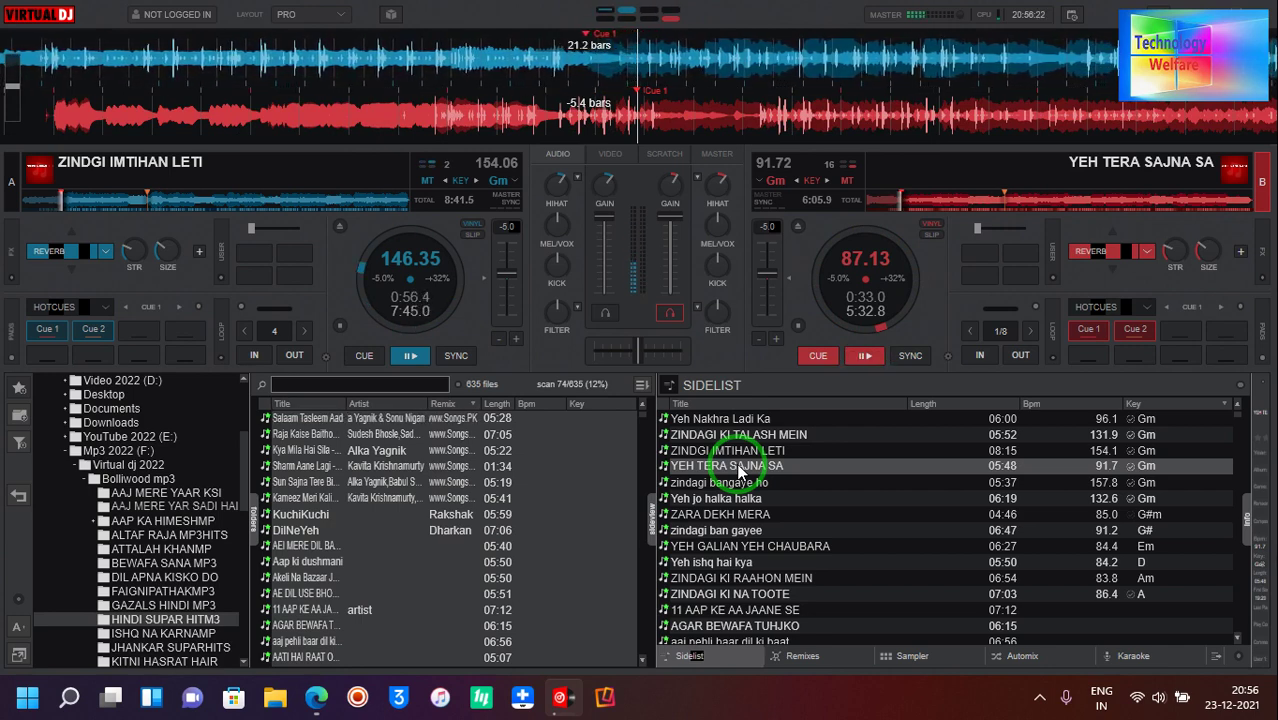
key("c")
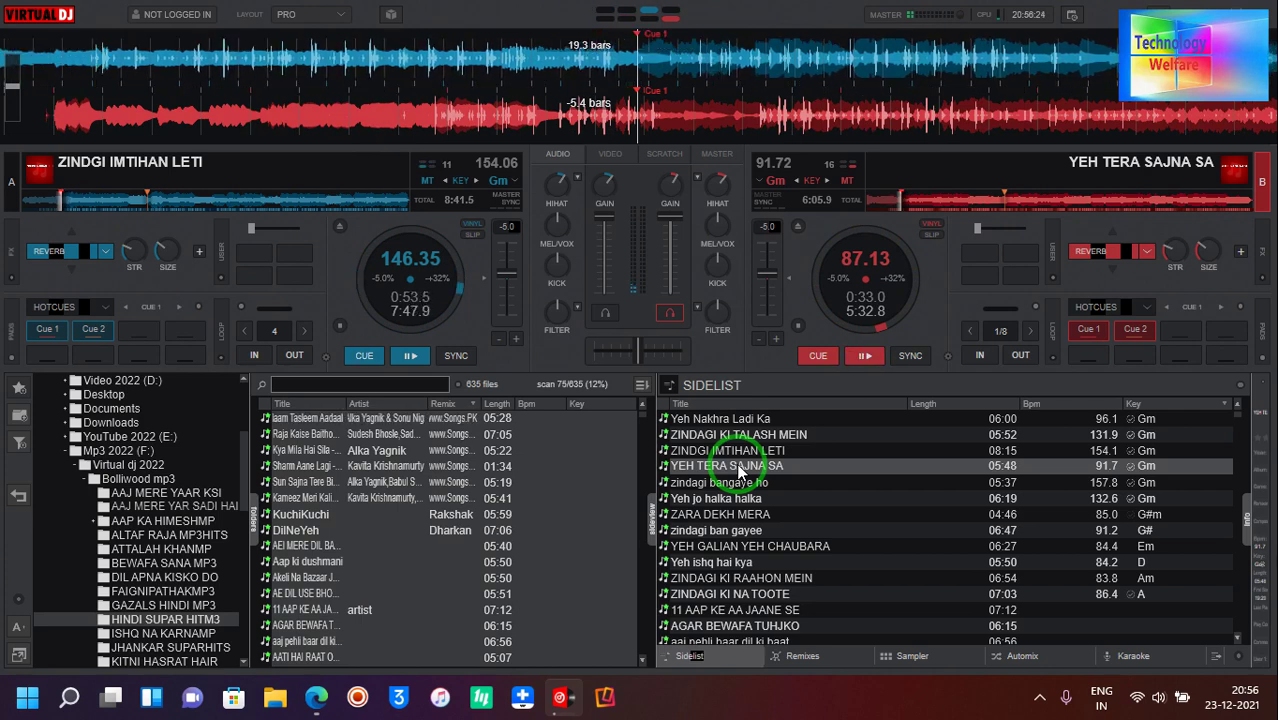